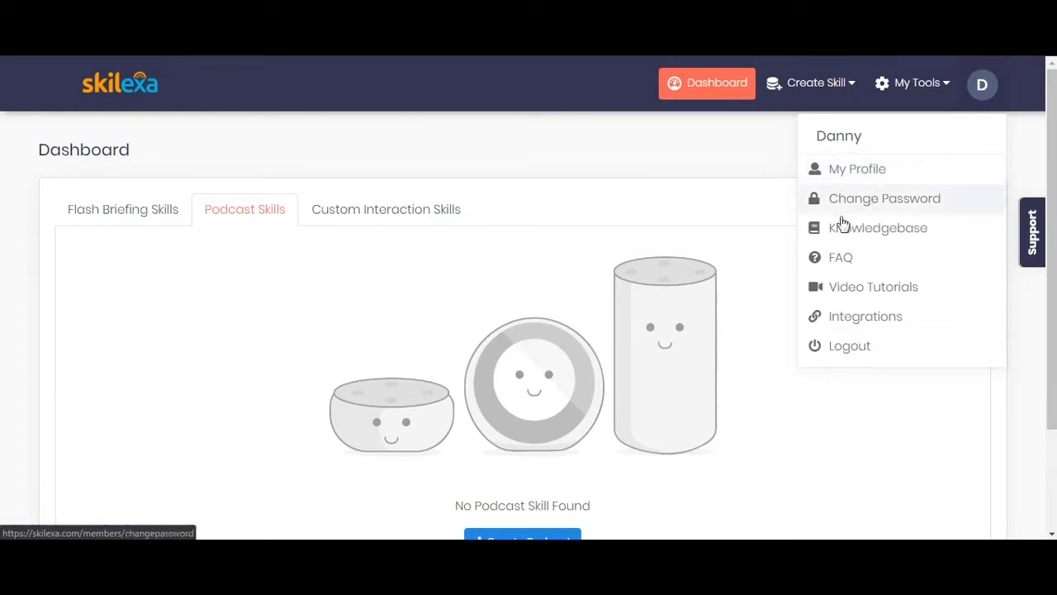
Open the video tutorials page, look through the available skill creation videos and return to the dashboard
click(879, 289)
scroll(285, 402, down, 5)
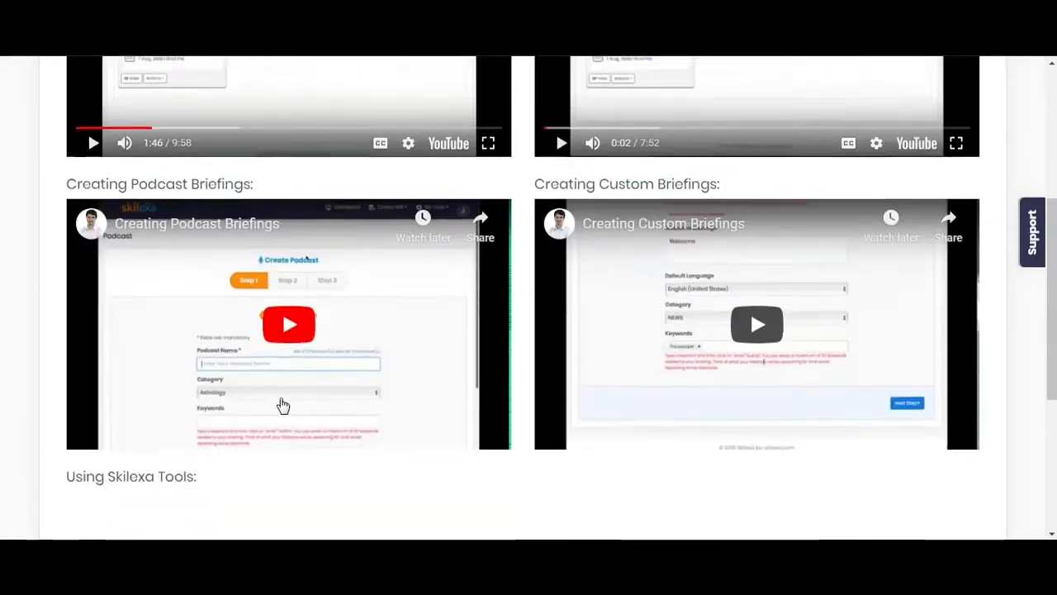
scroll(295, 426, up, 5)
key(alt+Left)
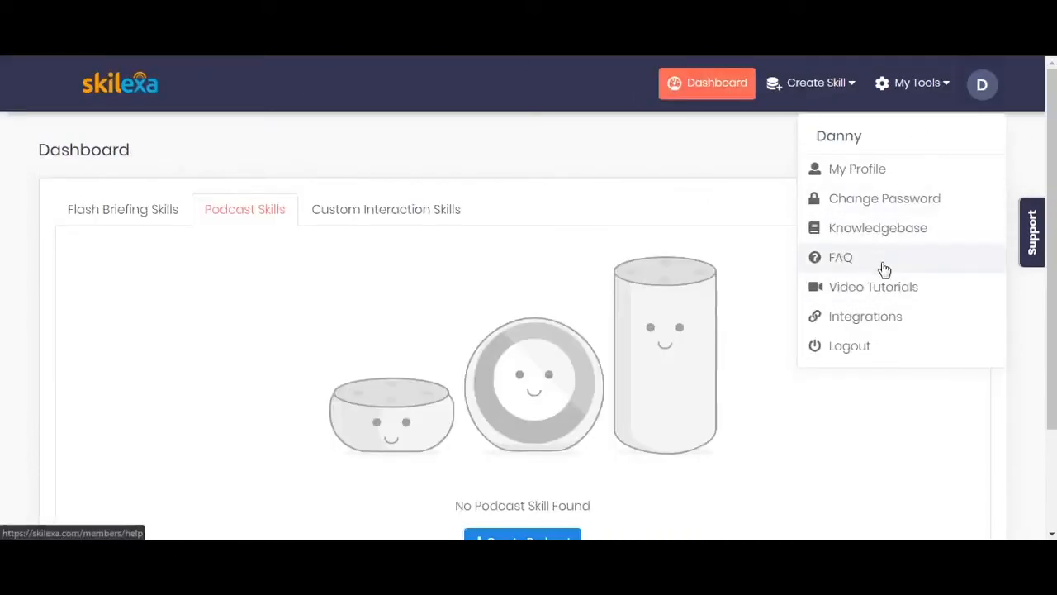
Open the Integrations page, look over the file hosting, autoresponder and other services, and return to the dashboard
click(859, 319)
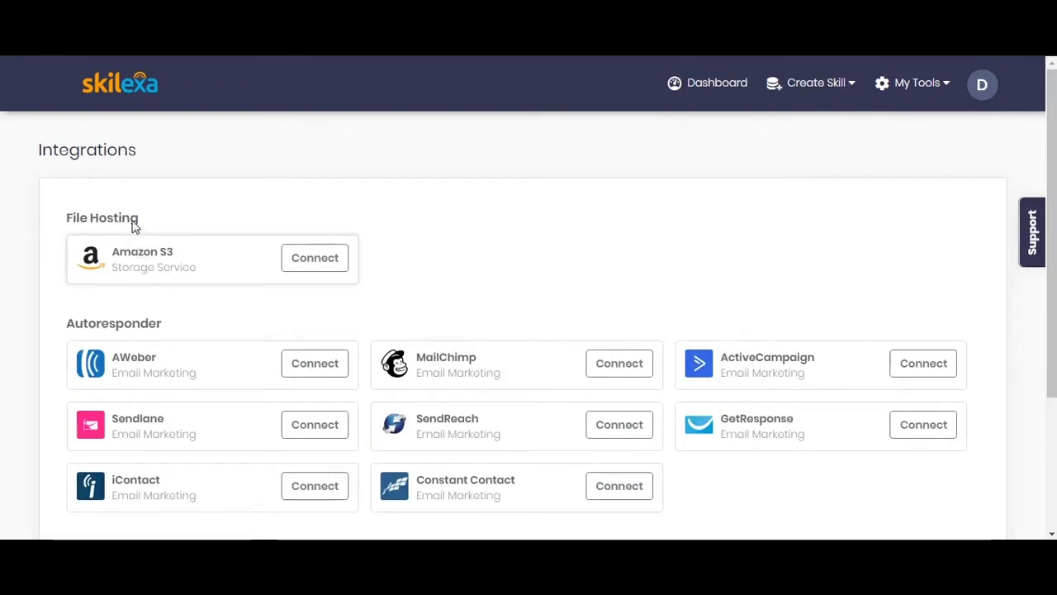
scroll(355, 219, down, 2)
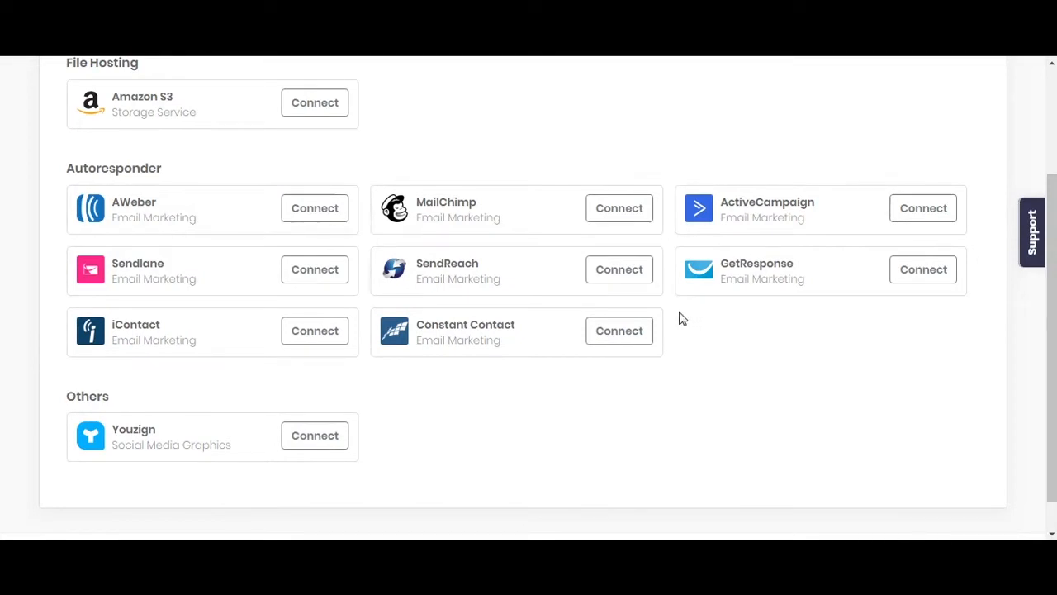
drag(697, 312, 987, 344)
click(812, 326)
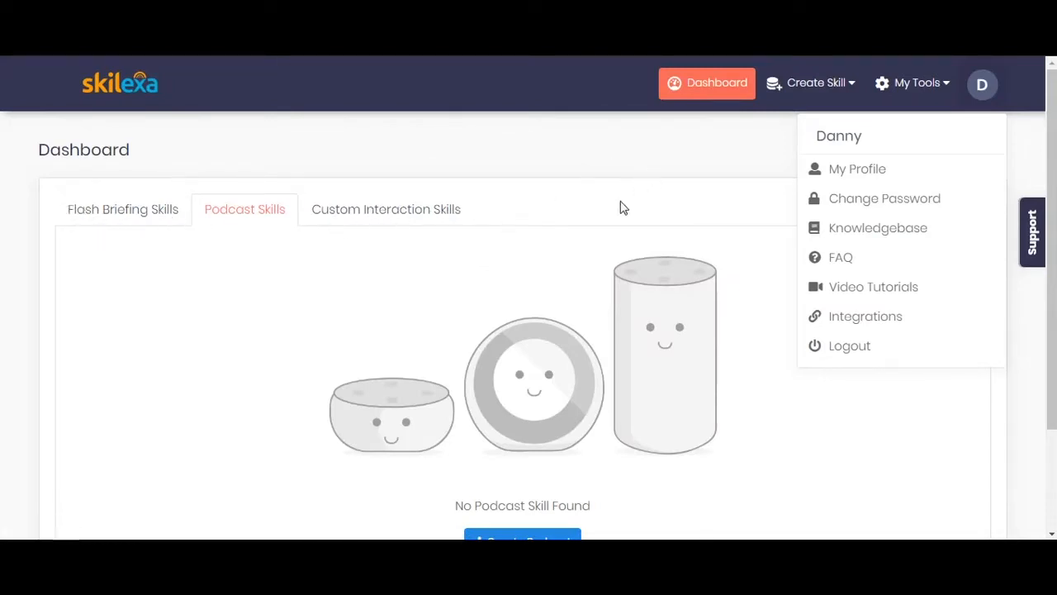
click(666, 166)
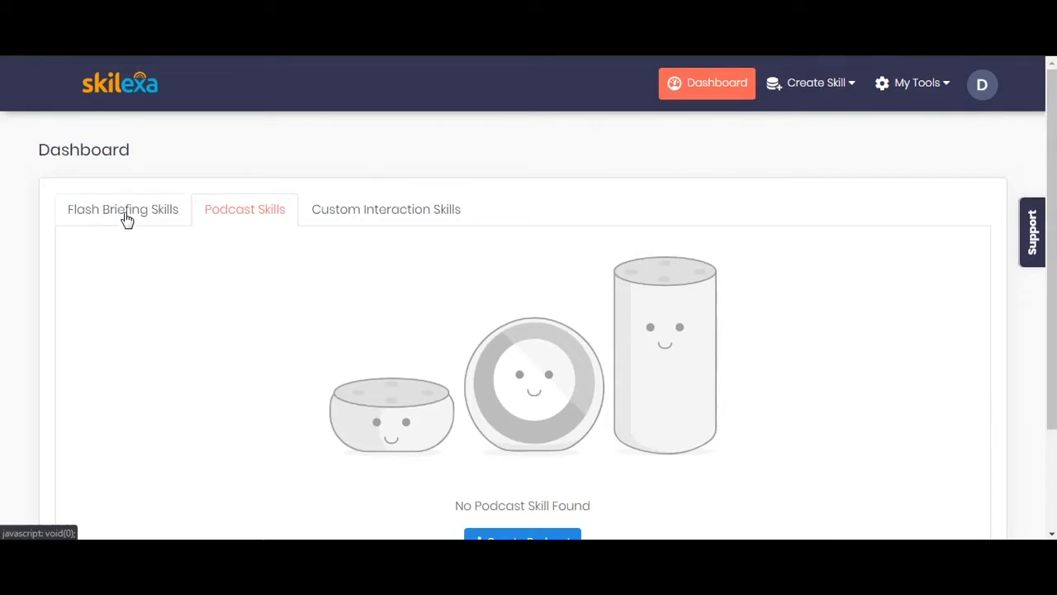
Start creating a Flash Briefing skill and review its name, language, update frequency and genre fields
click(834, 83)
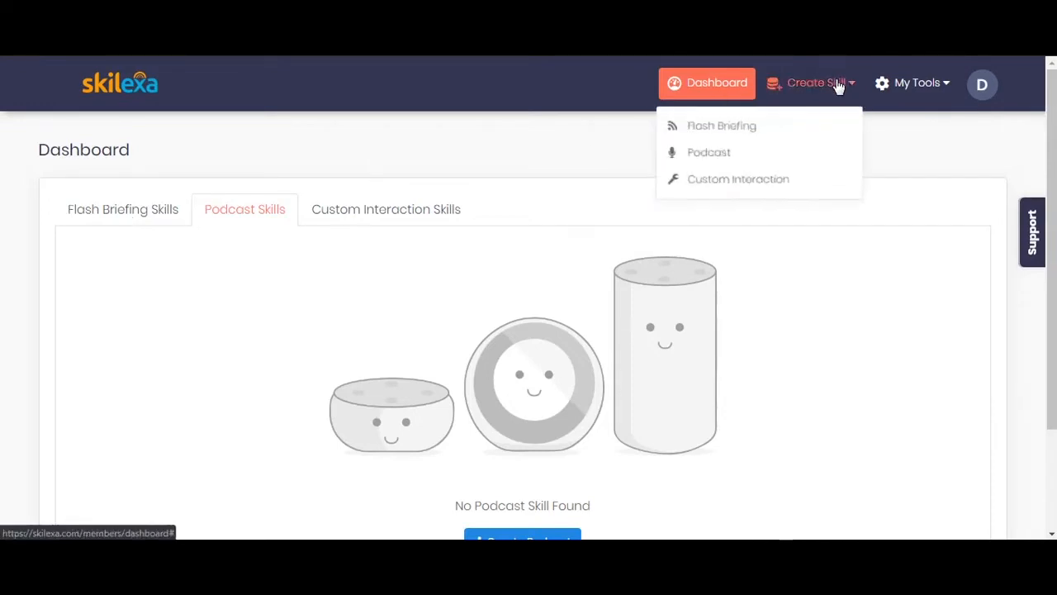
click(732, 132)
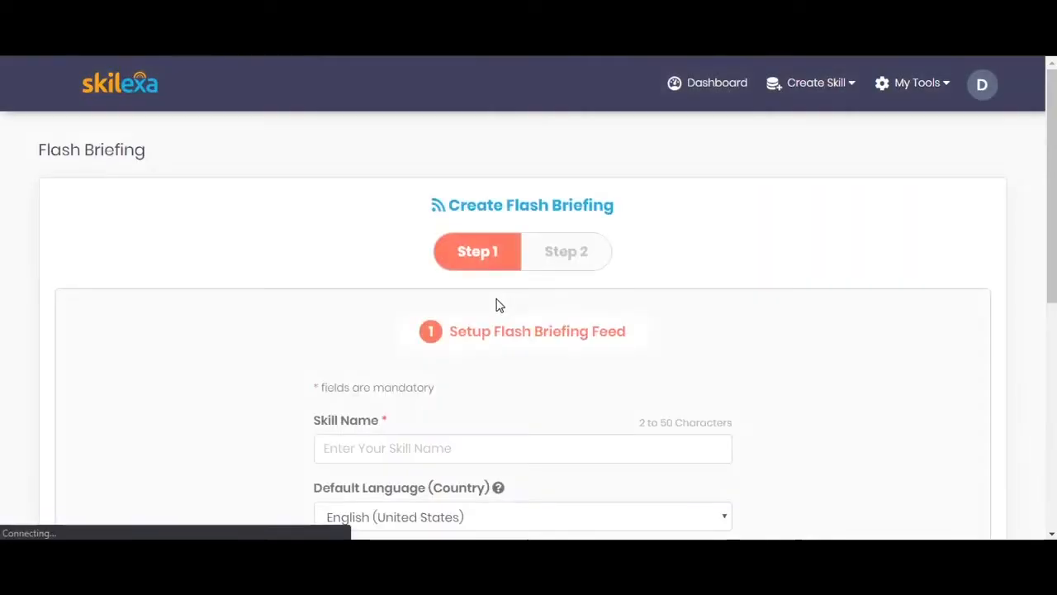
scroll(364, 272, down, 1)
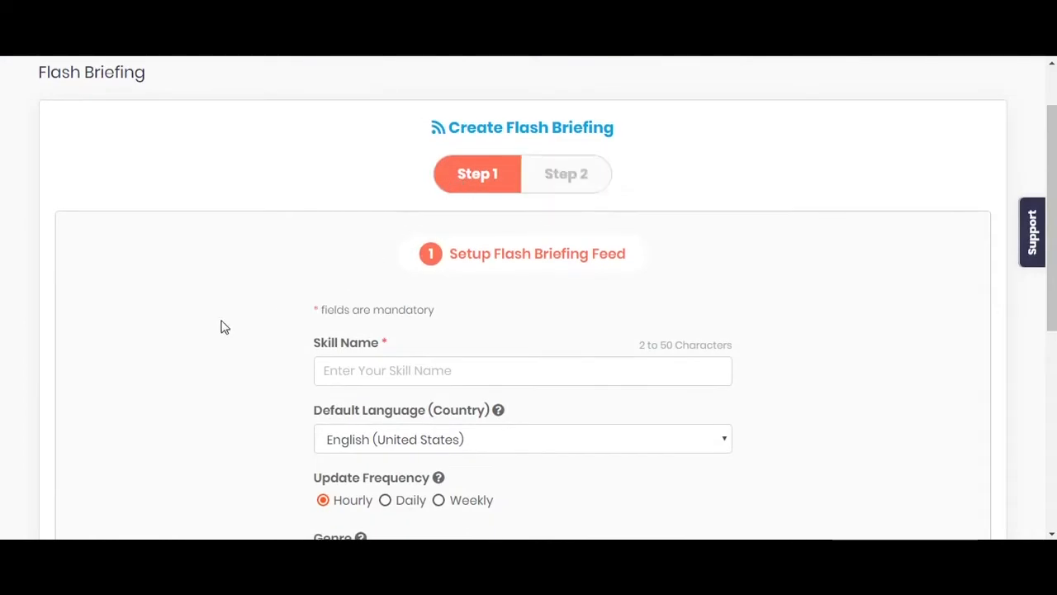
scroll(223, 314, down, 2)
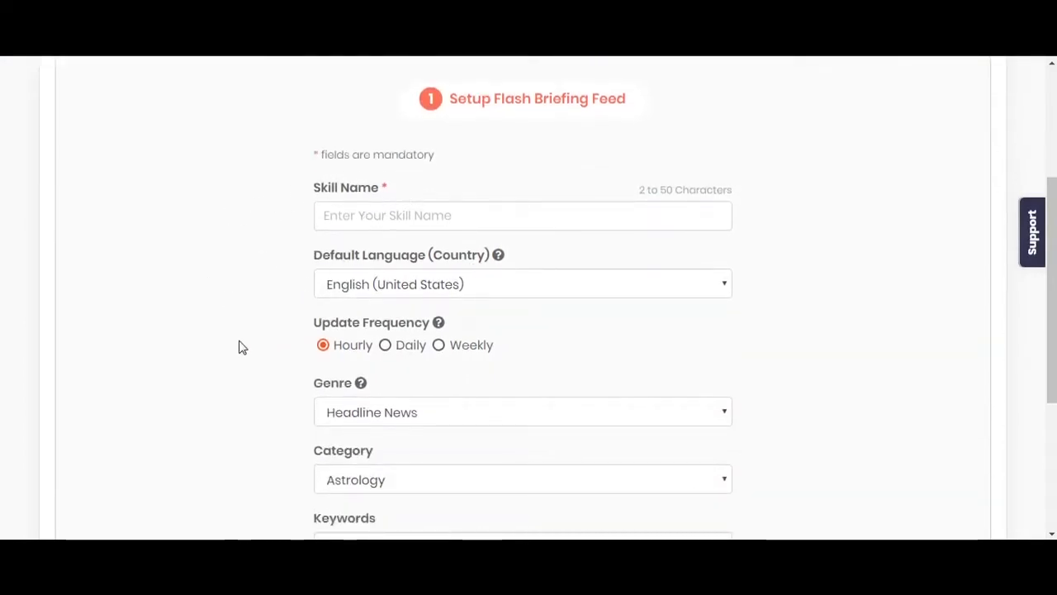
scroll(239, 346, down, 1)
mouse_move(438, 246)
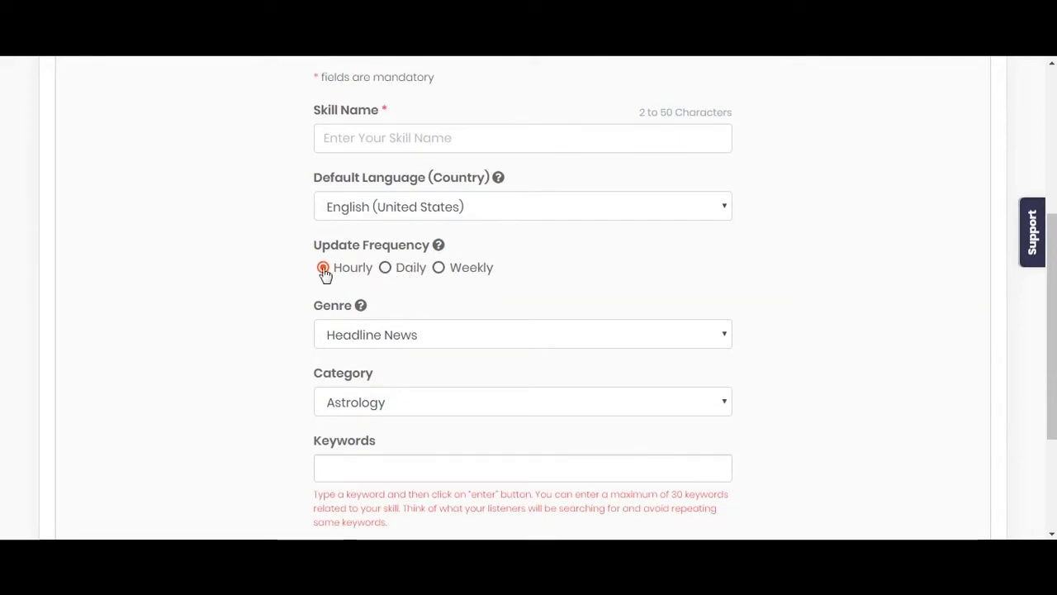
mouse_move(360, 309)
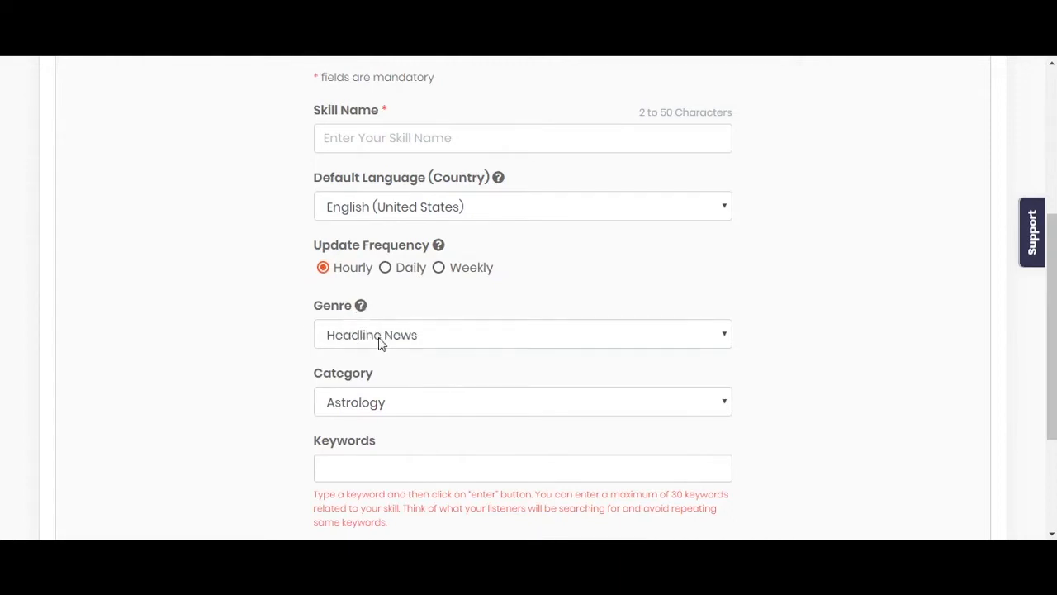
Set the flash briefing's genre to Business and its category to Business and Finance
click(380, 343)
click(355, 93)
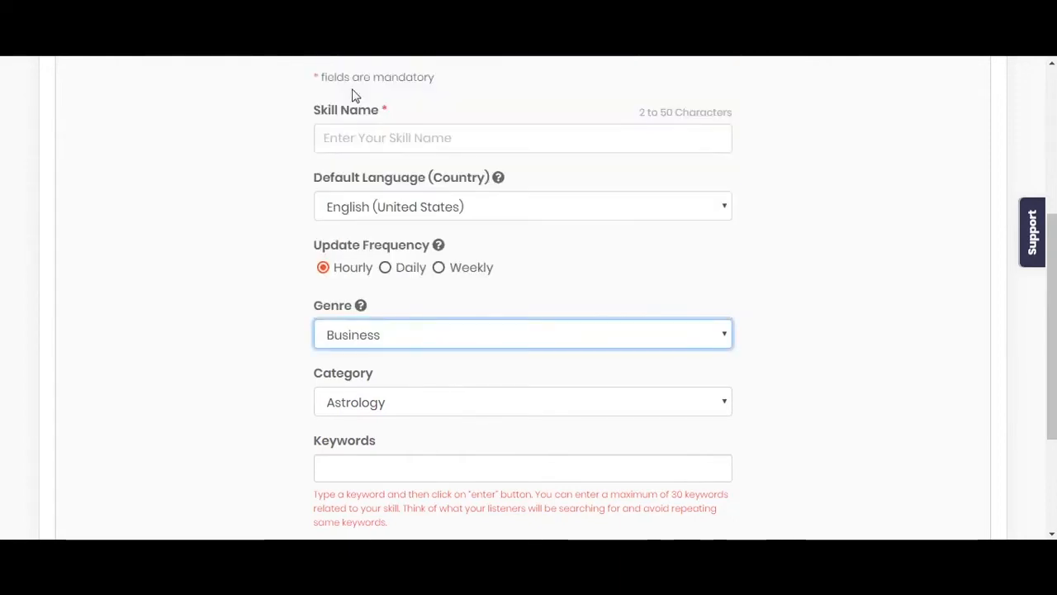
scroll(125, 349, down, 3)
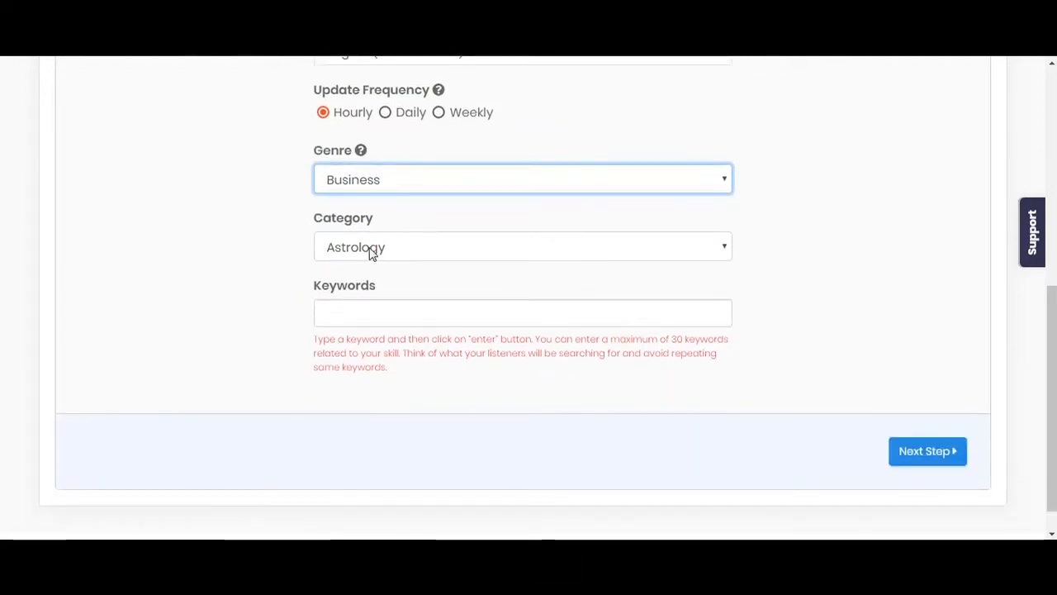
click(422, 253)
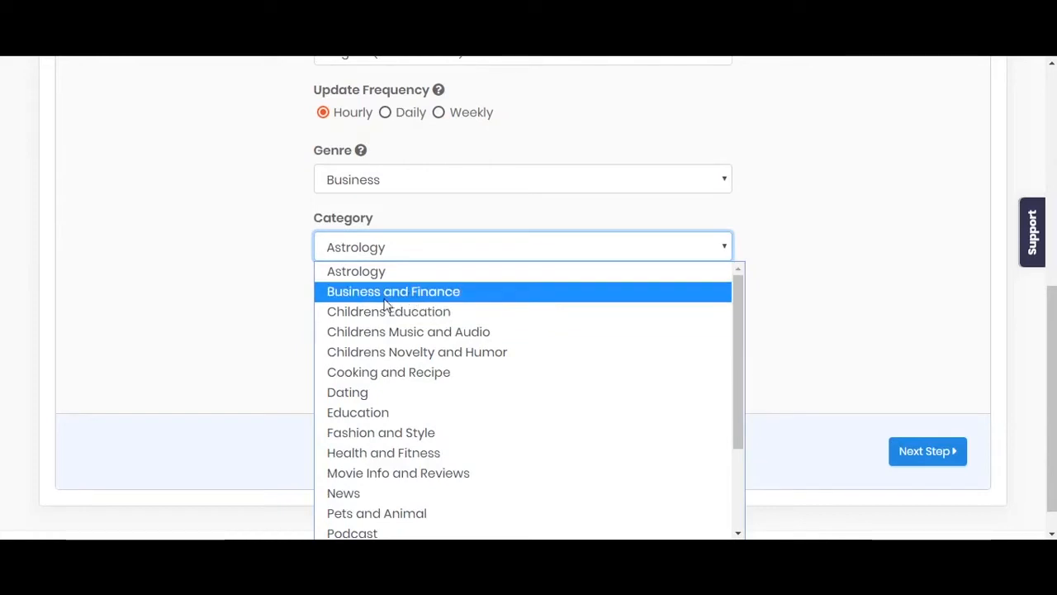
click(382, 412)
Review the Email Marketing Tips feed setup from skill name to keywords and proceed to the flash briefing information stage
scroll(241, 379, up, 3)
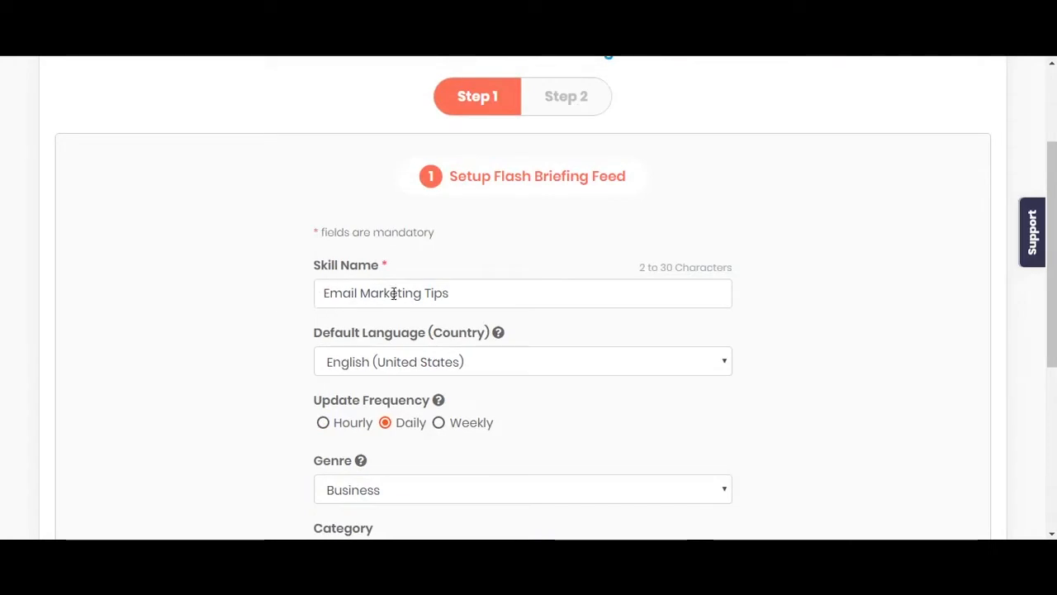
scroll(224, 339, down, 3)
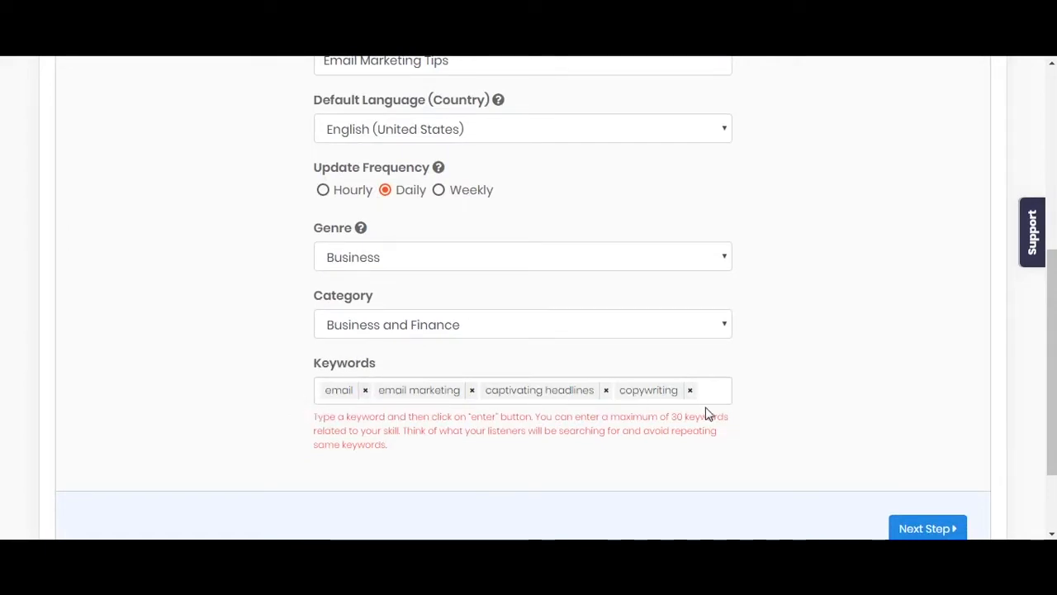
scroll(800, 332, up, 3)
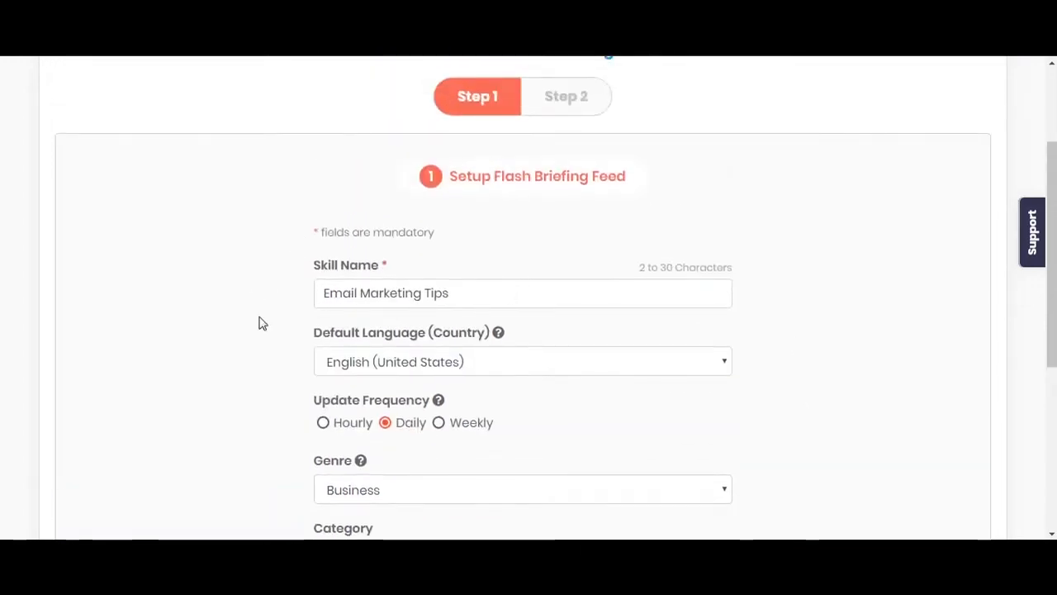
scroll(207, 328, down, 4)
scroll(302, 365, up, 1)
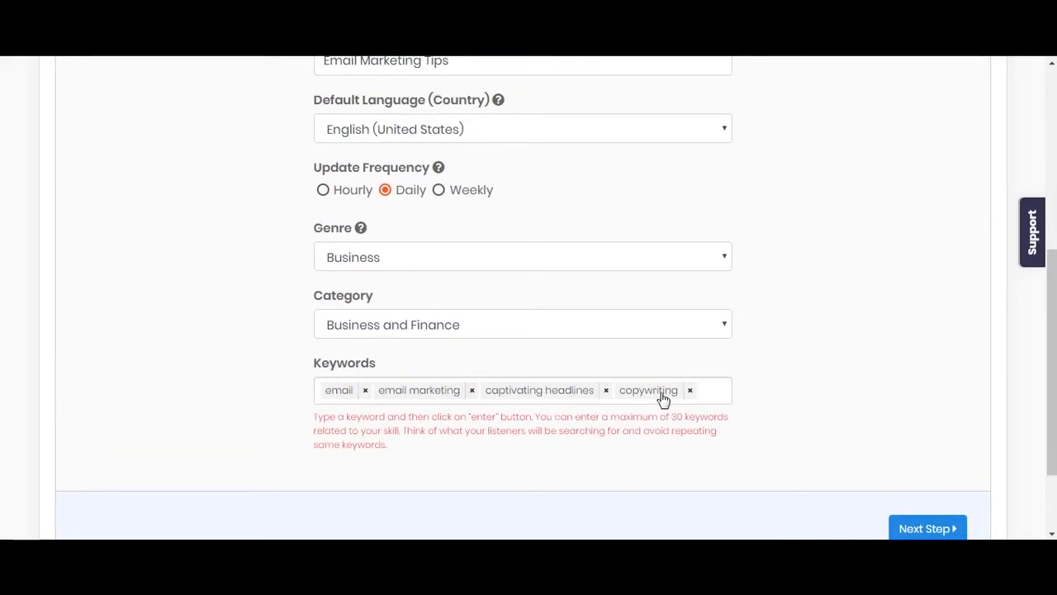
scroll(550, 261, up, 3)
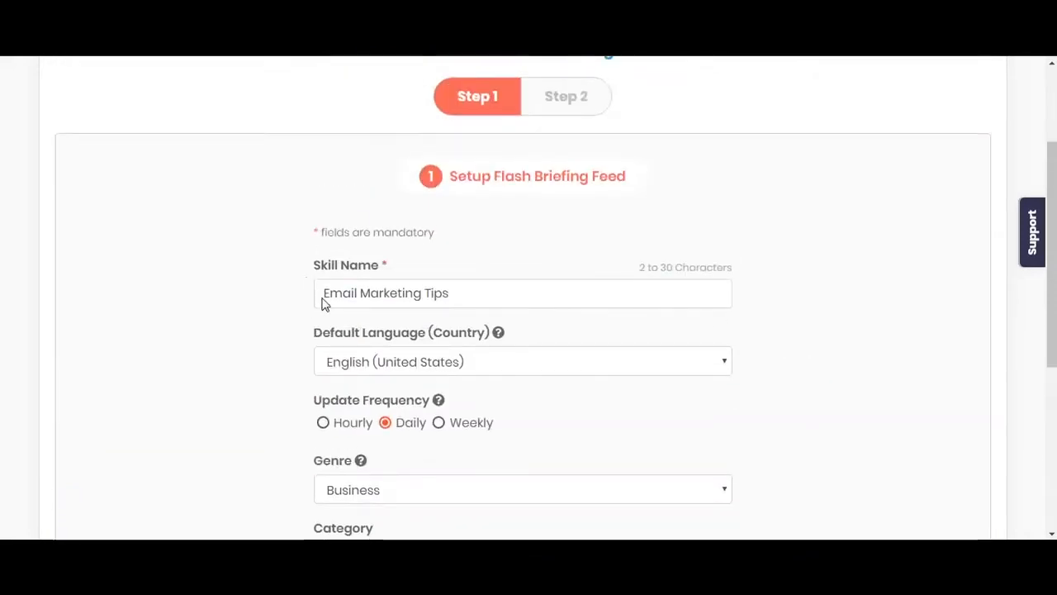
scroll(441, 286, down, 3)
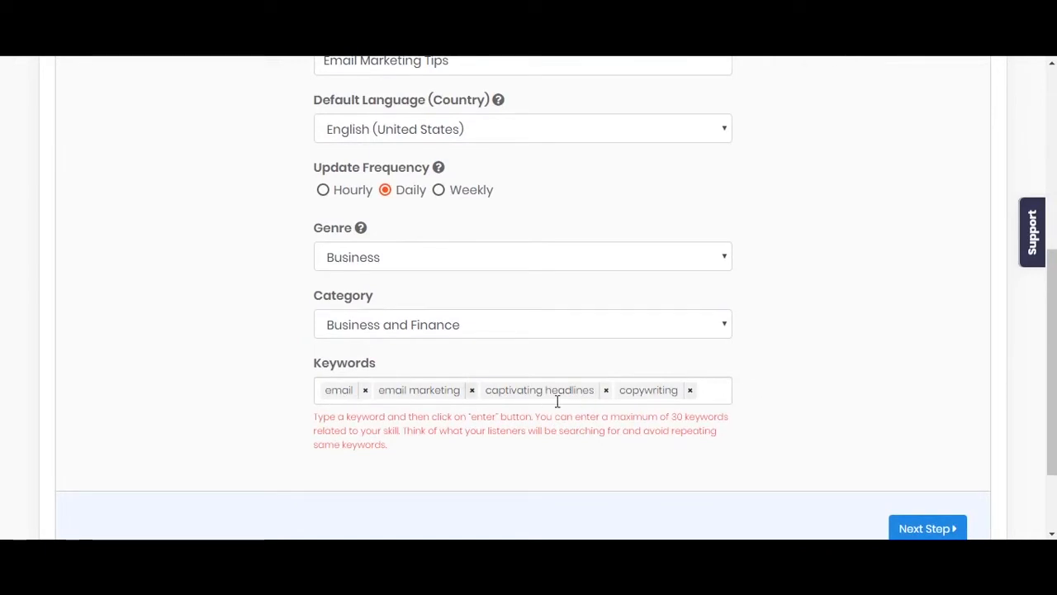
scroll(806, 383, down, 1)
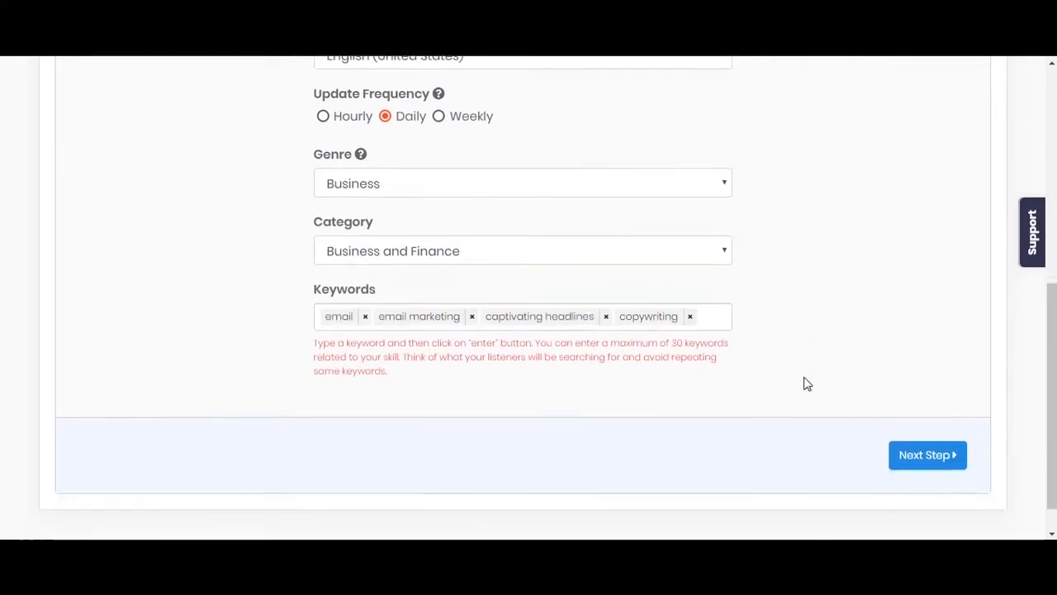
click(930, 456)
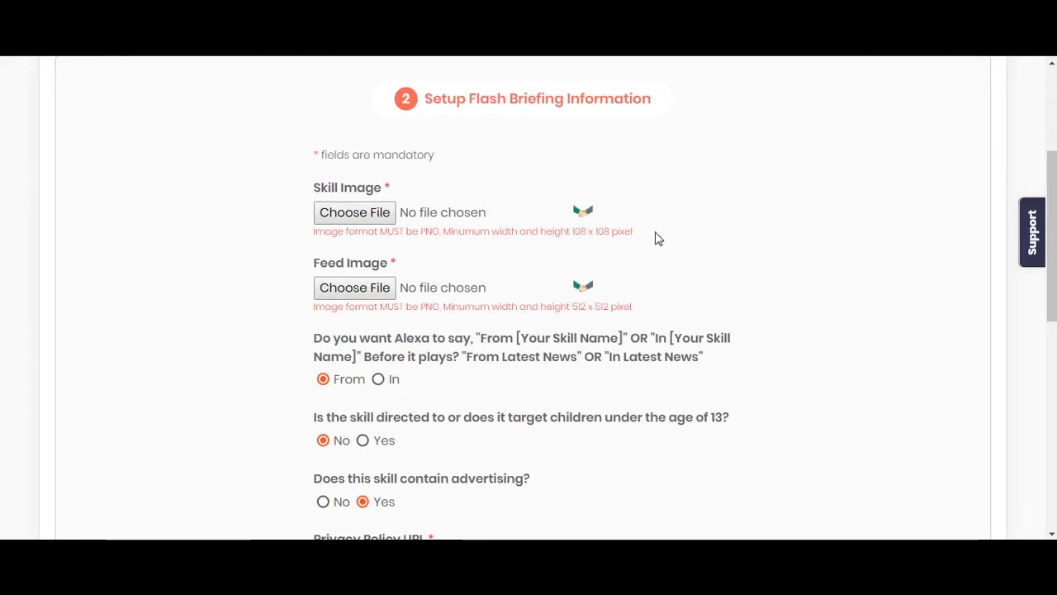
Examine the flash briefing information, covering images, audience and advertising answers, policy URLs, descriptions and the custom error message
scroll(513, 204, down, 2)
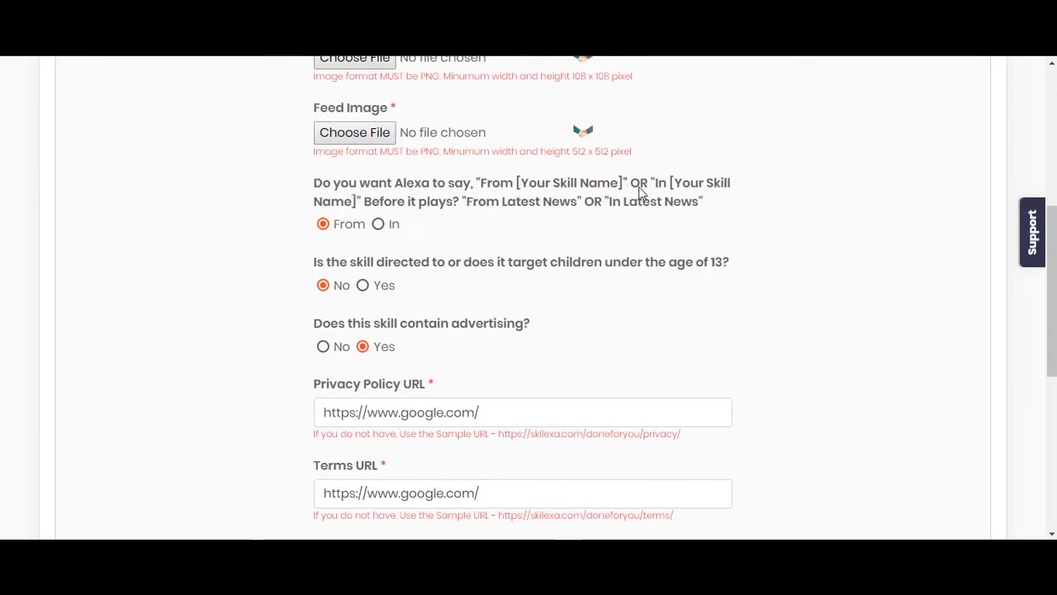
scroll(436, 283, up, 1)
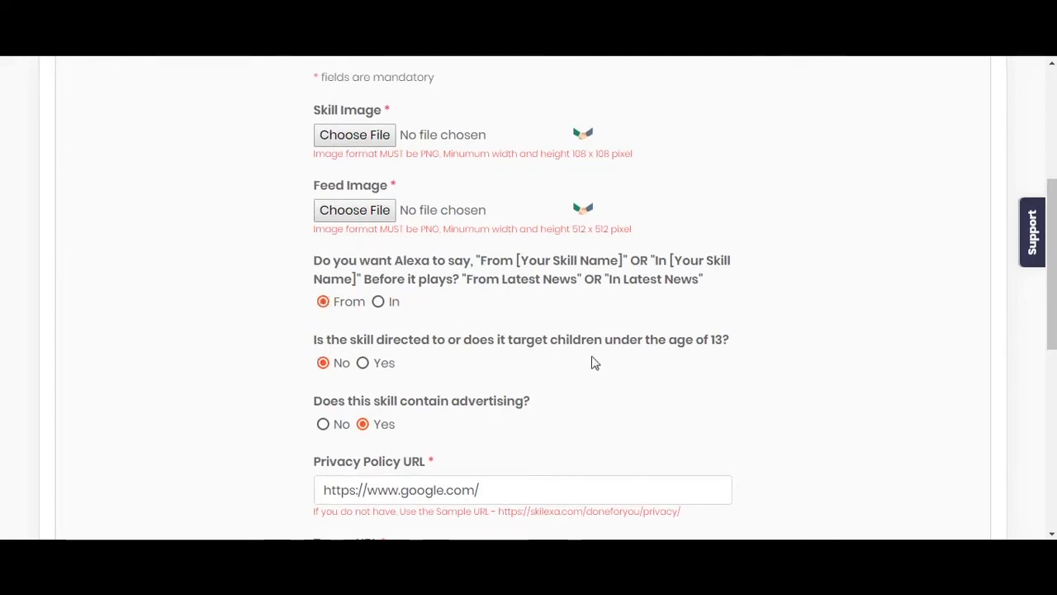
scroll(647, 365, down, 2)
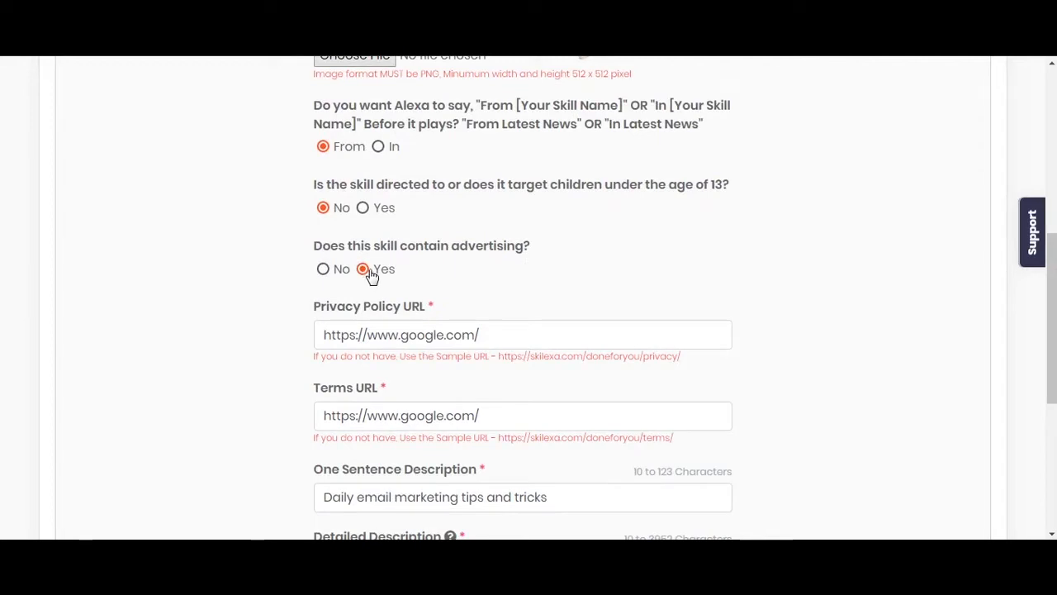
scroll(370, 278, down, 1)
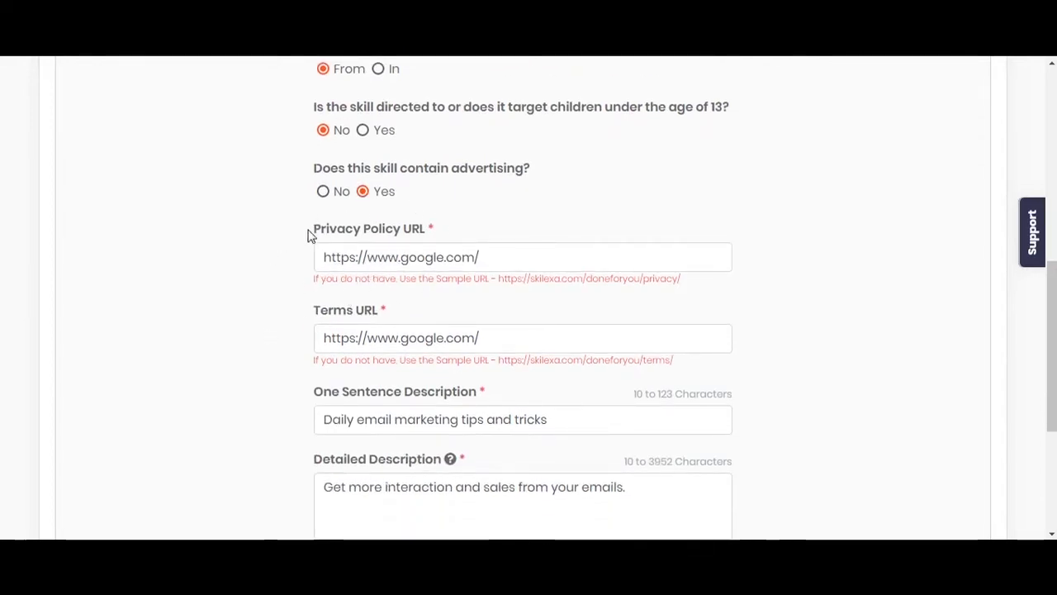
scroll(322, 347, down, 2)
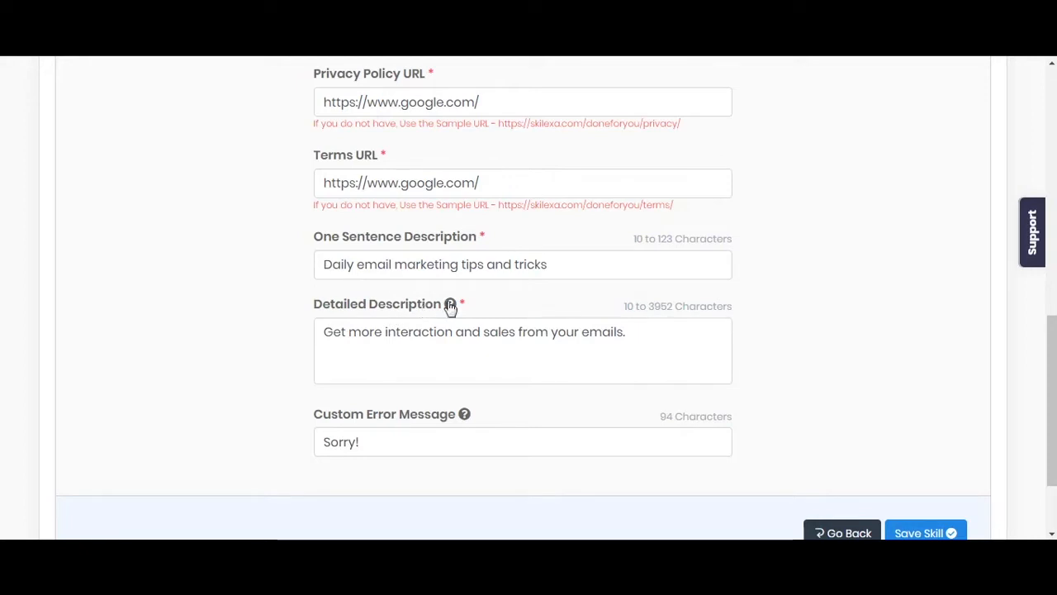
mouse_move(463, 417)
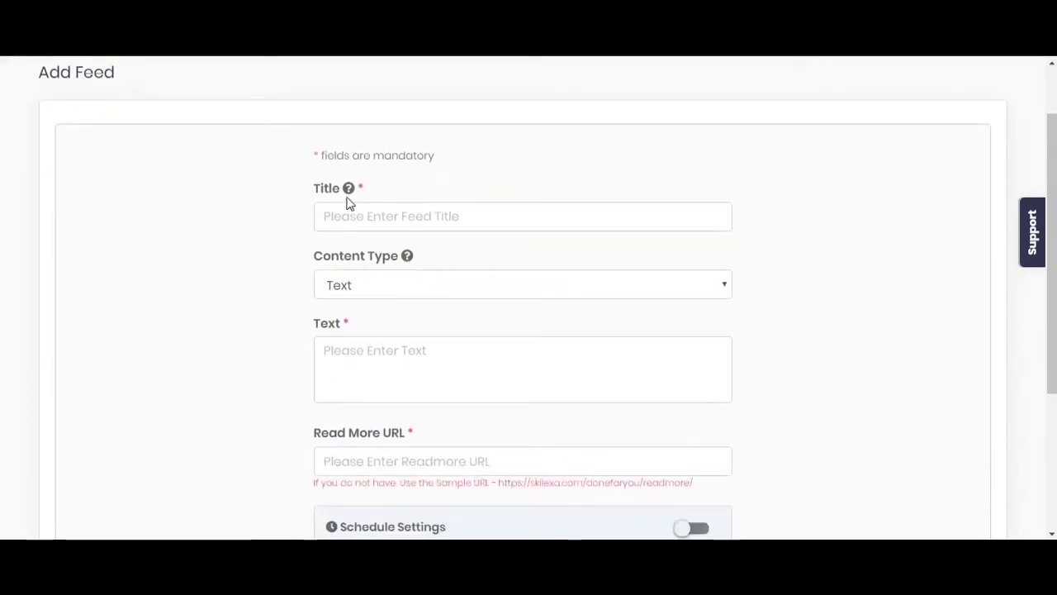
Check the title help of the new feed, set its content type to Text and activate the text field
mouse_move(349, 193)
click(424, 286)
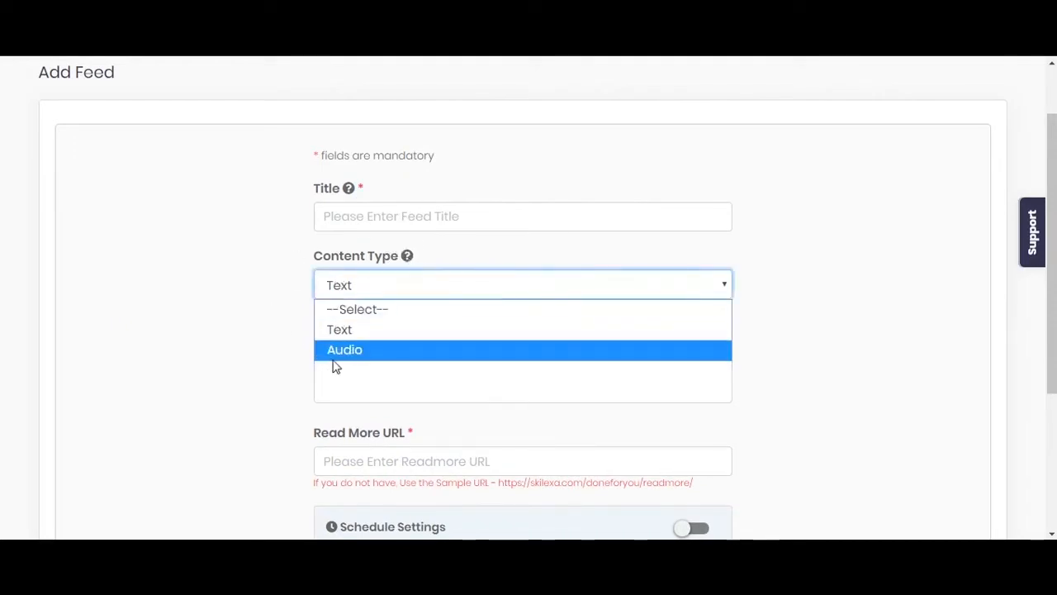
click(340, 329)
click(377, 353)
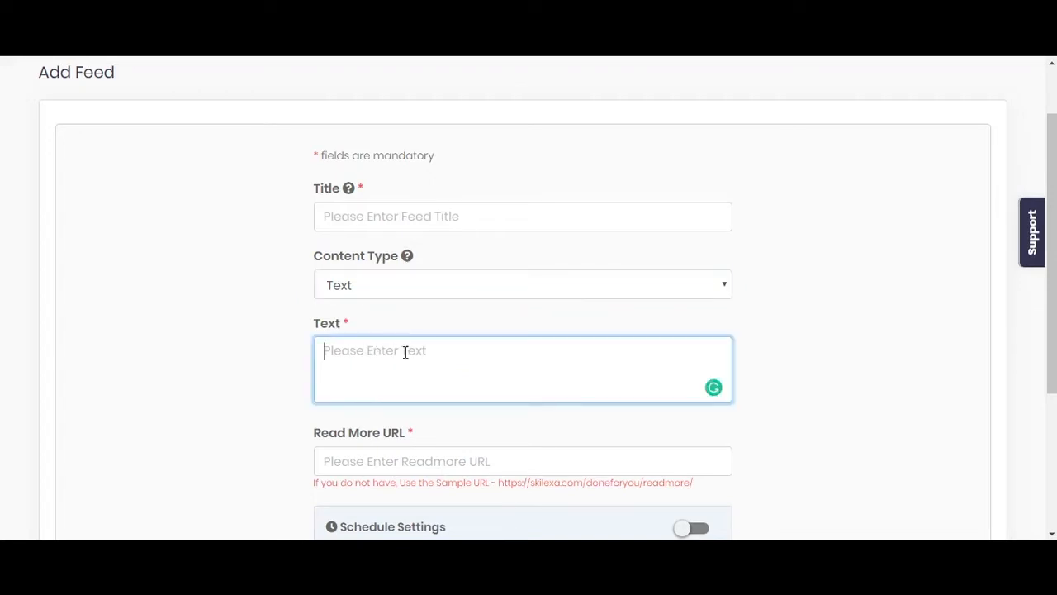
Turn on the feed's schedule settings and open the schedule date and time for entry
scroll(255, 363, down, 2)
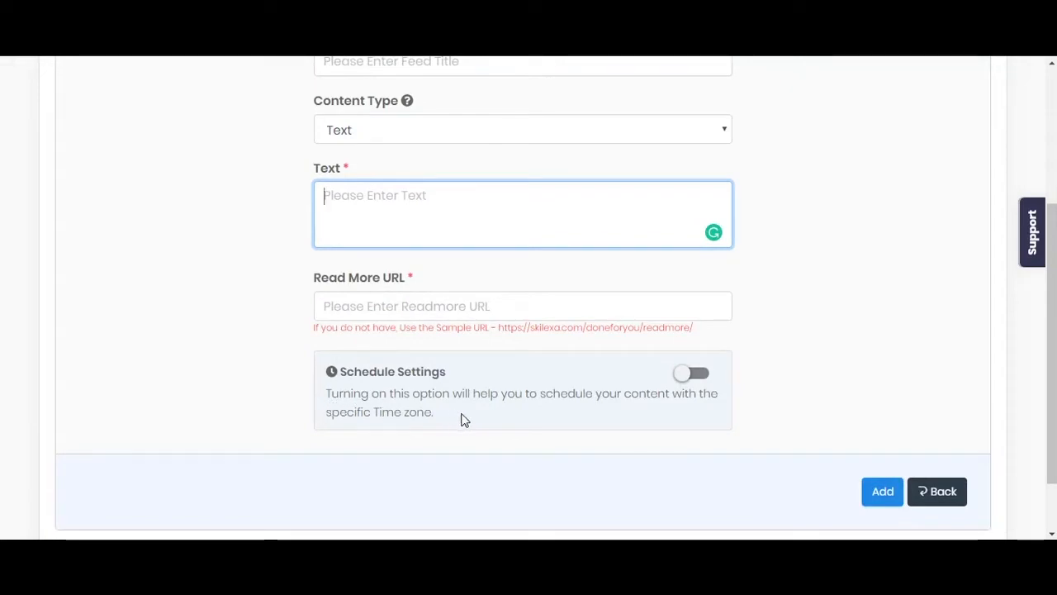
click(684, 373)
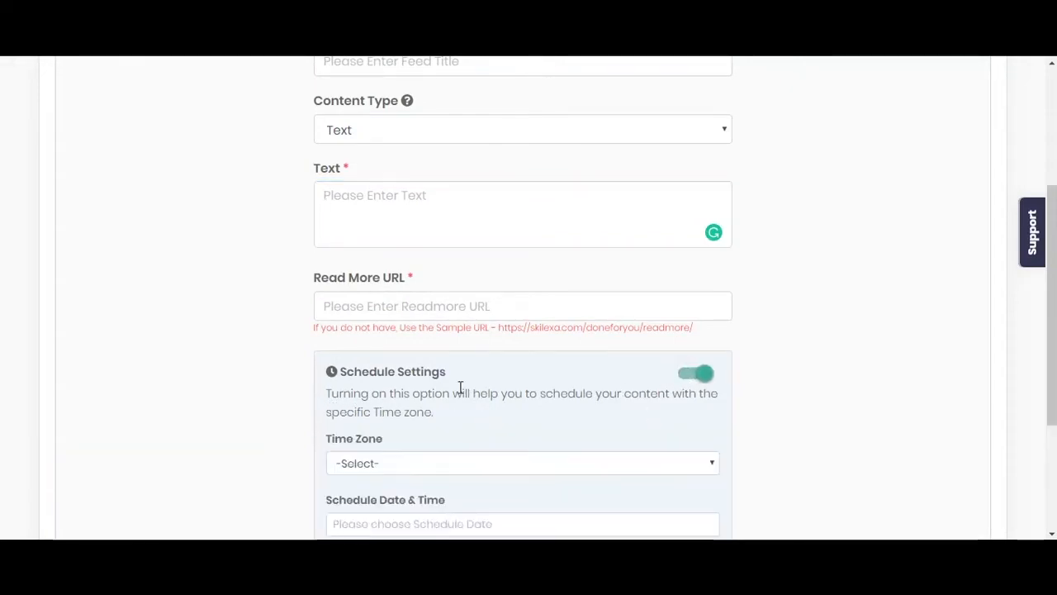
scroll(331, 369, down, 2)
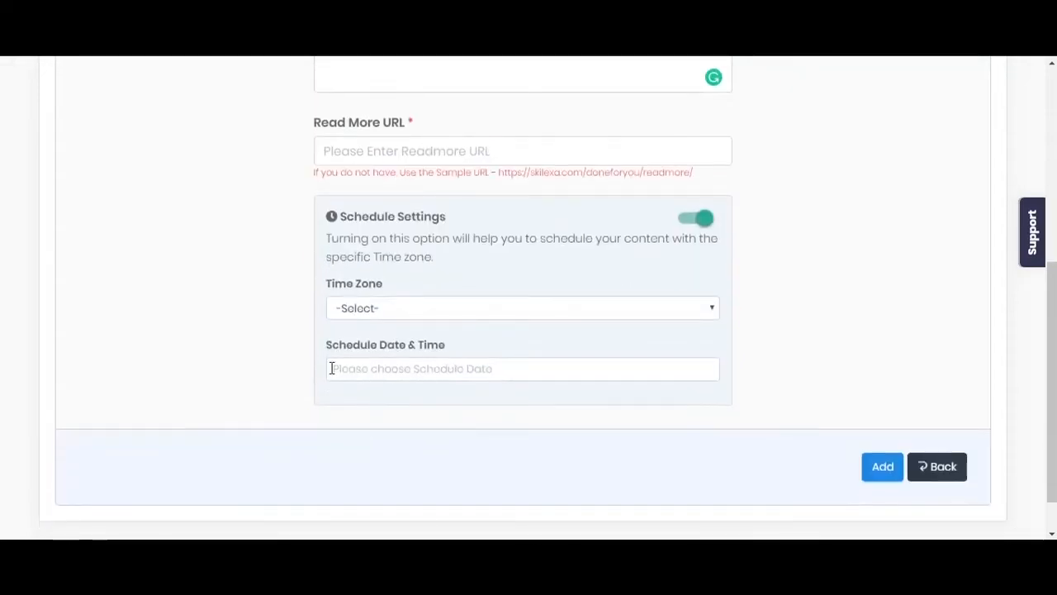
click(412, 372)
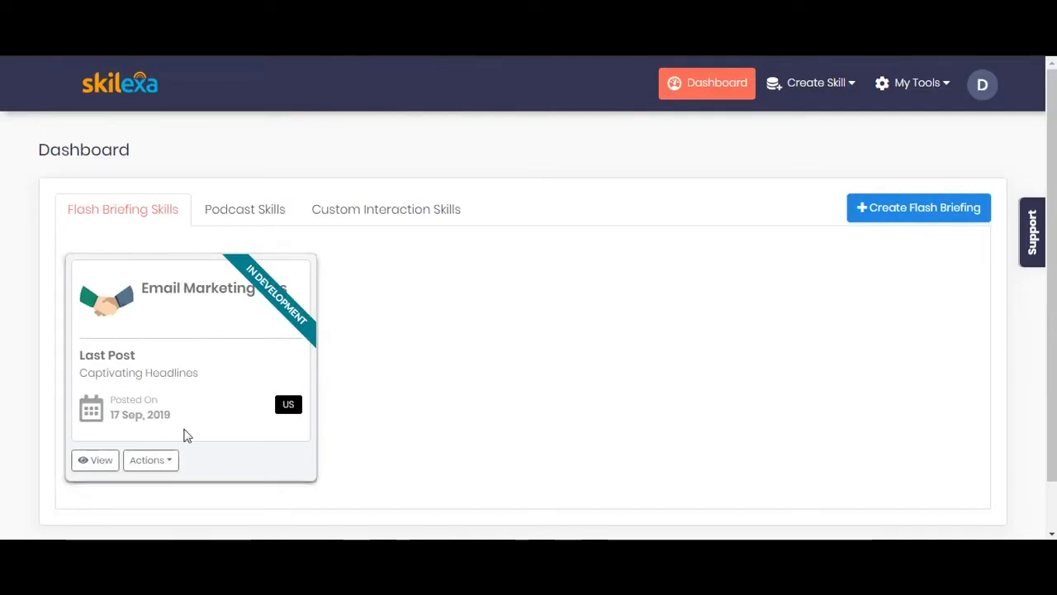
Check the available actions of the Email Marketing Tips skill and open its feed list
click(150, 469)
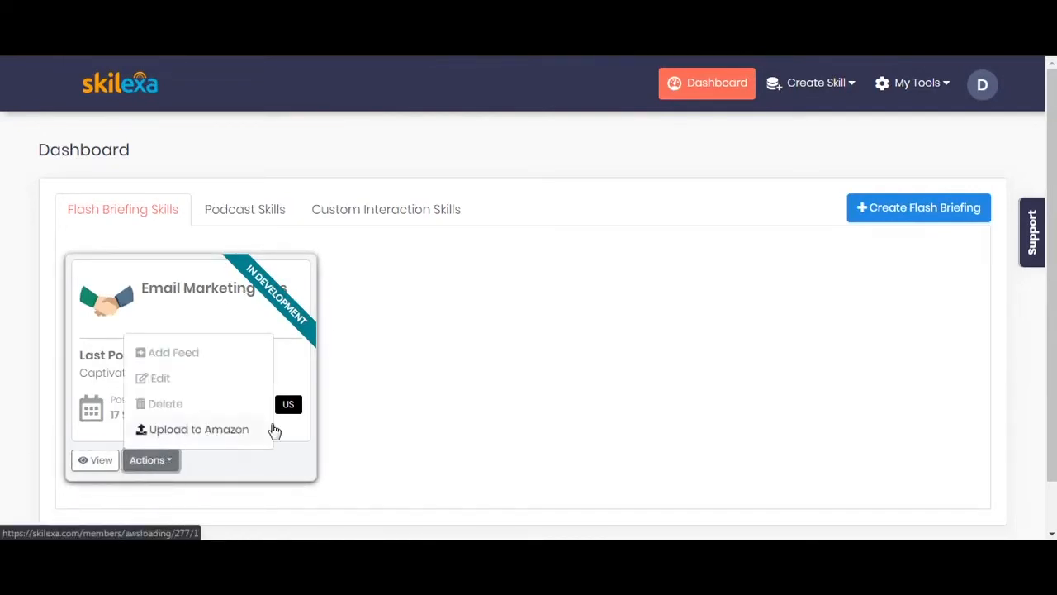
click(314, 388)
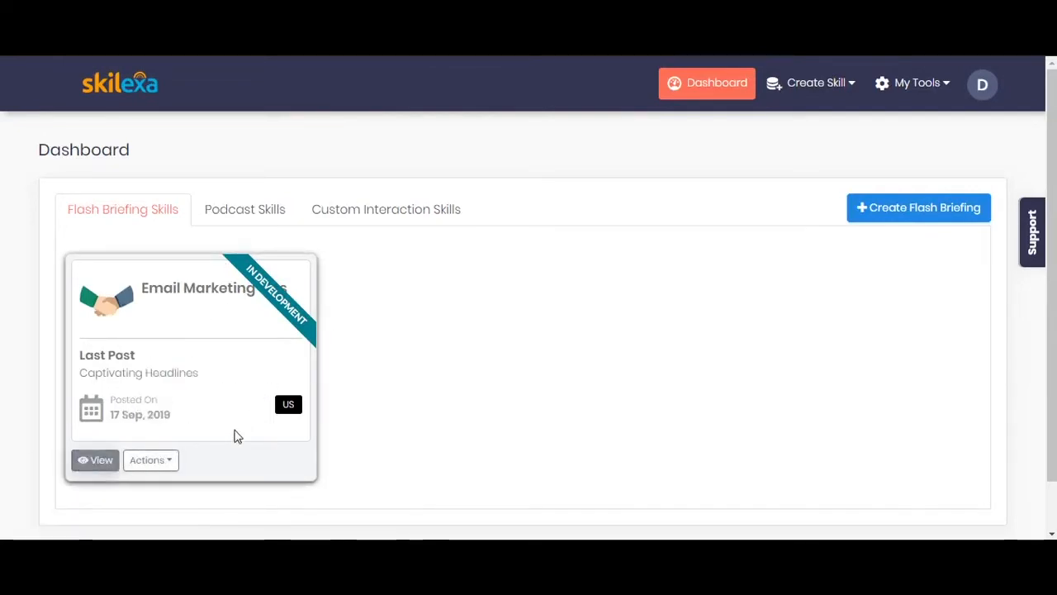
click(167, 461)
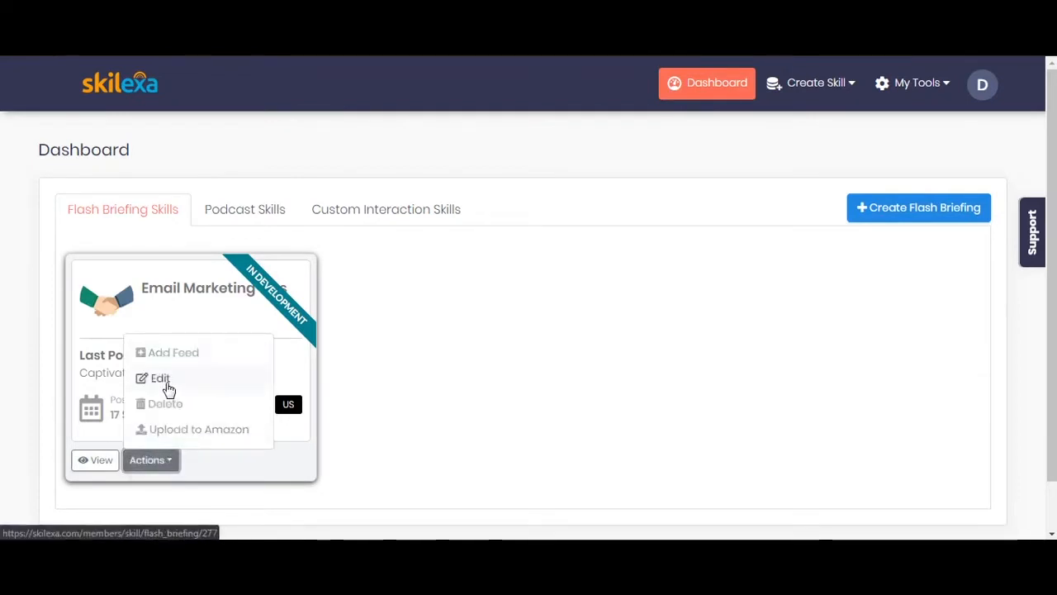
click(180, 356)
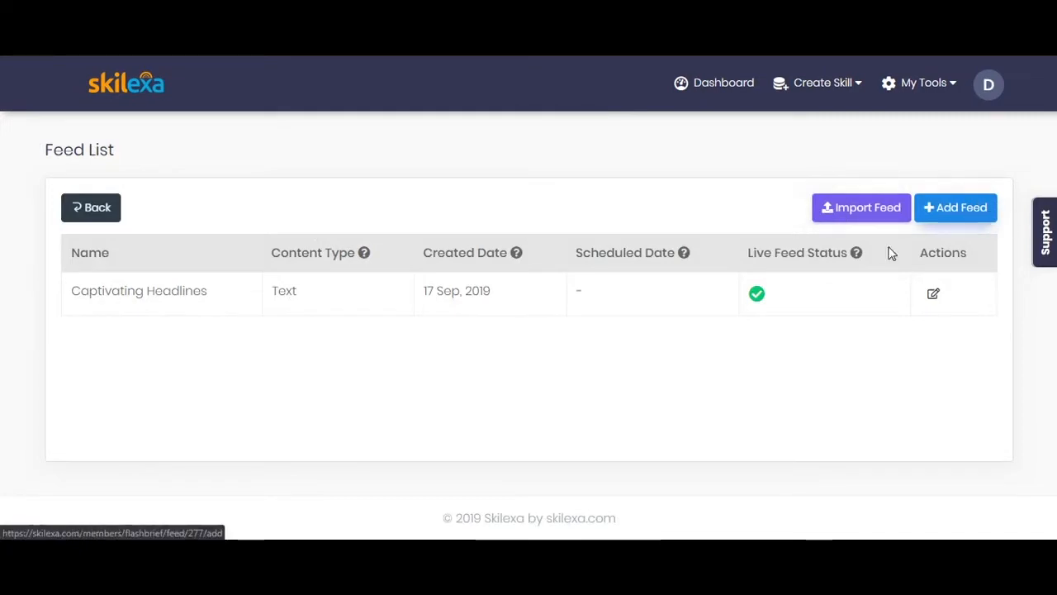
Start a new podcast skill and examine its setup form, from podcast name, language and update frequency to genre, category and keywords
click(843, 88)
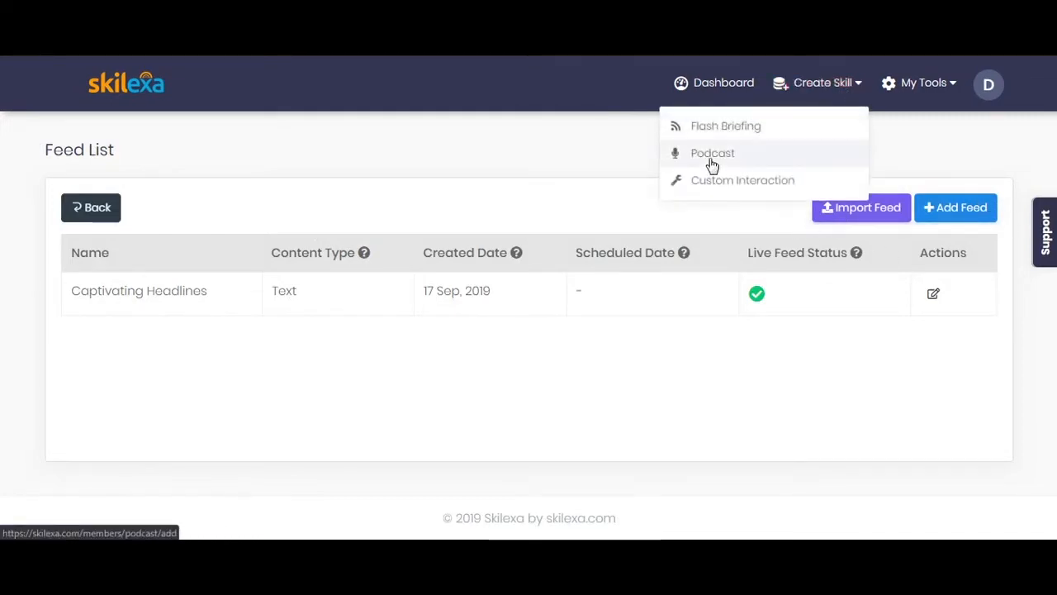
click(724, 161)
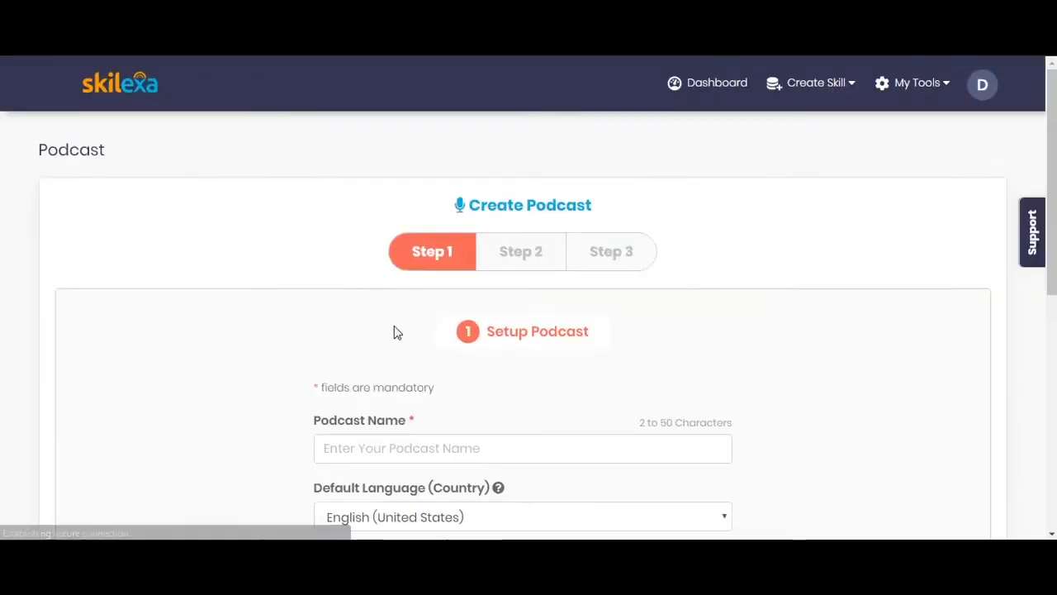
scroll(248, 326, down, 1)
scroll(352, 281, up, 1)
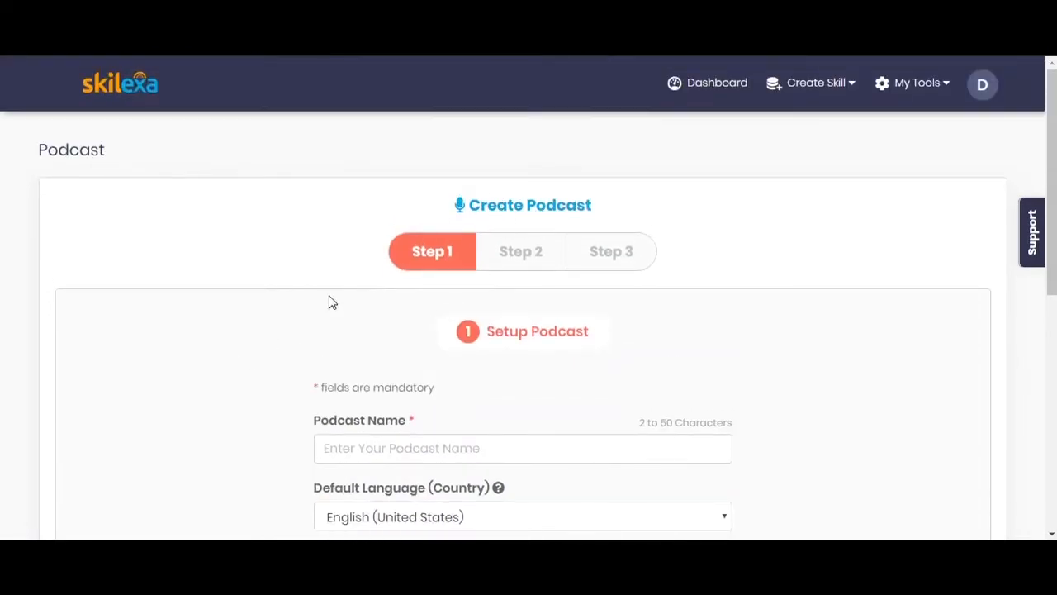
scroll(328, 303, down, 5)
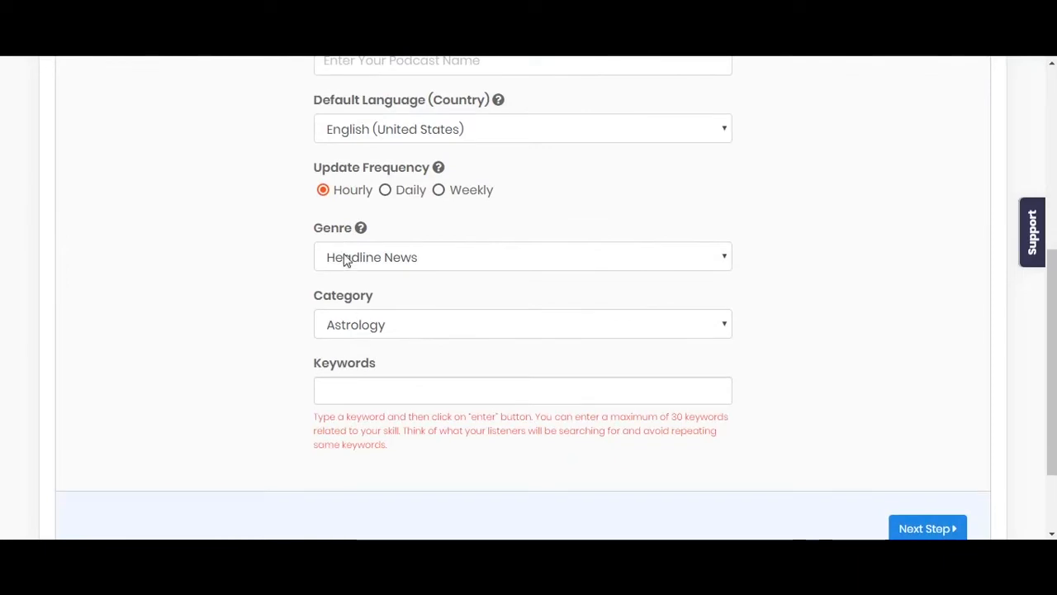
scroll(328, 316, up, 5)
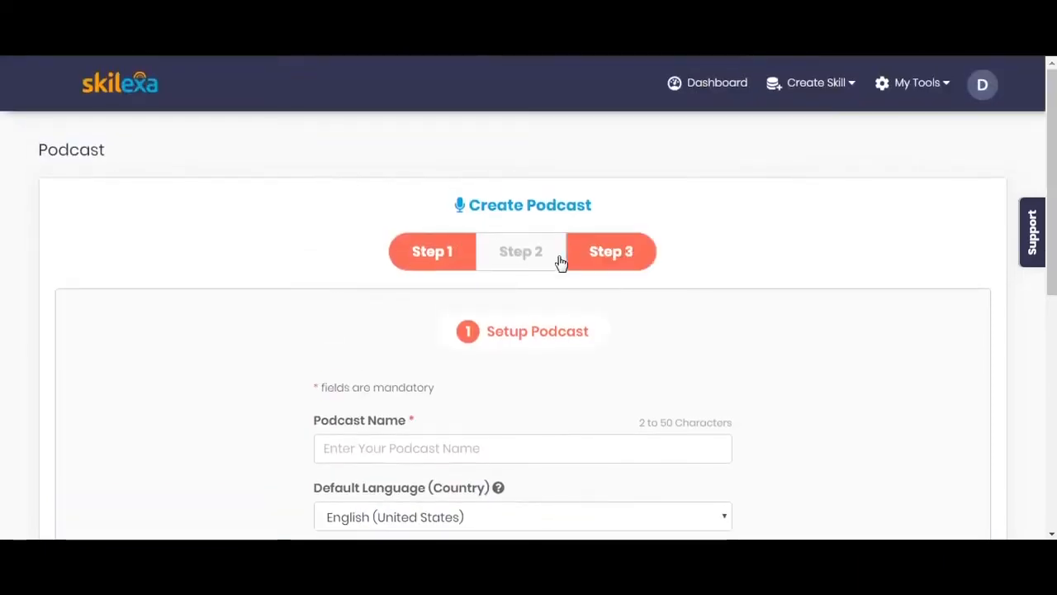
Start a new custom interaction skill and examine its skill name, invocation name and welcome message fields
click(825, 85)
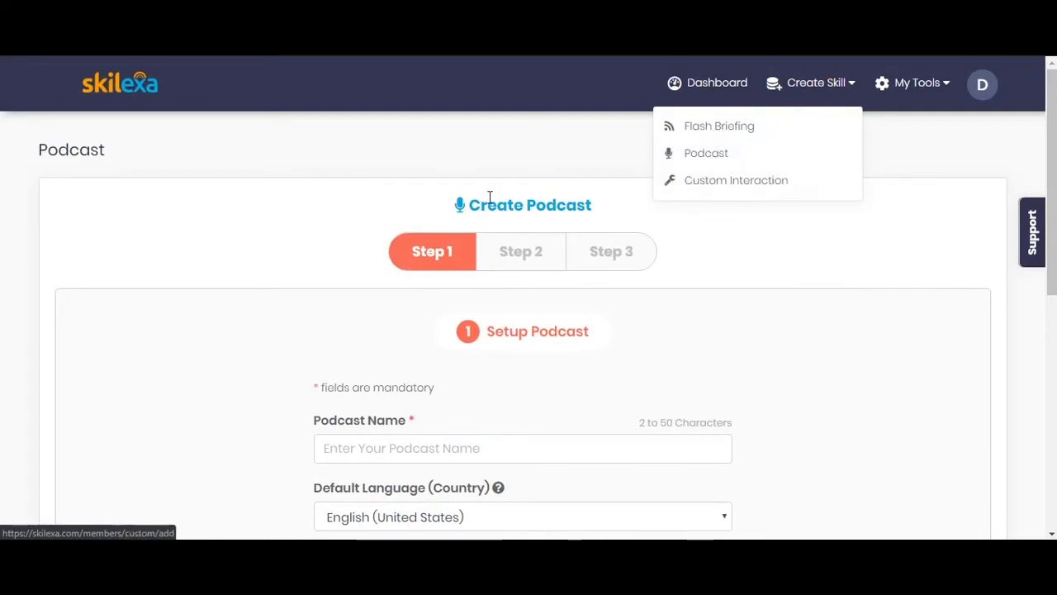
click(737, 183)
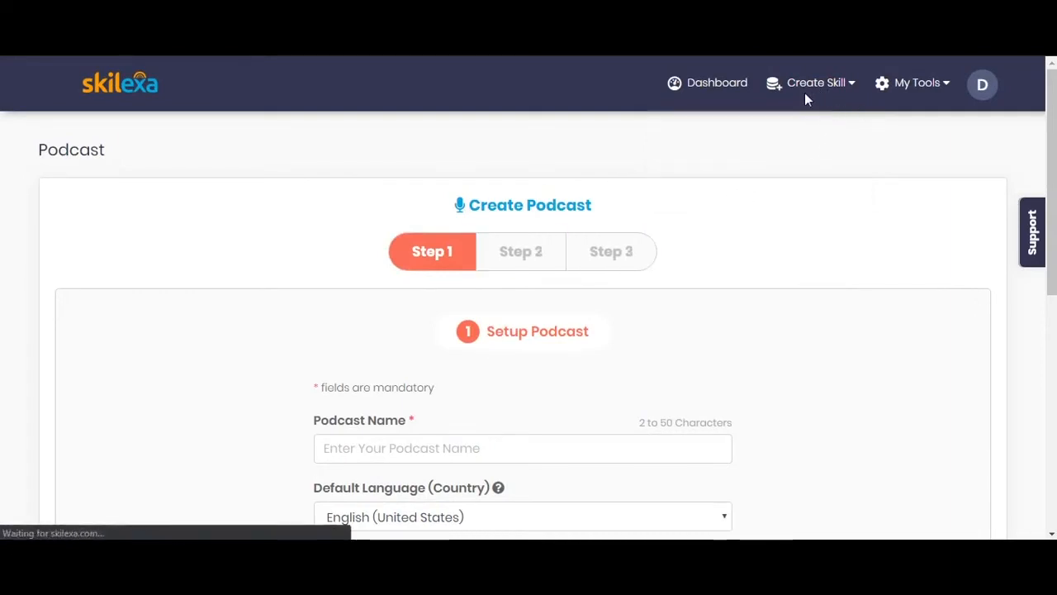
scroll(281, 319, down, 3)
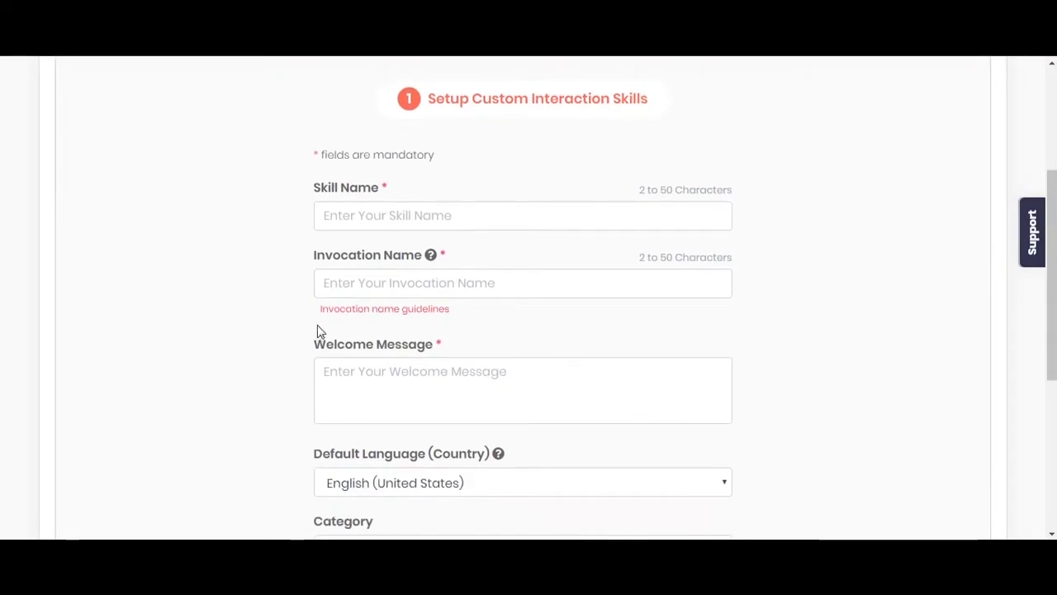
click(385, 216)
click(264, 228)
scroll(222, 286, down, 2)
scroll(227, 276, up, 1)
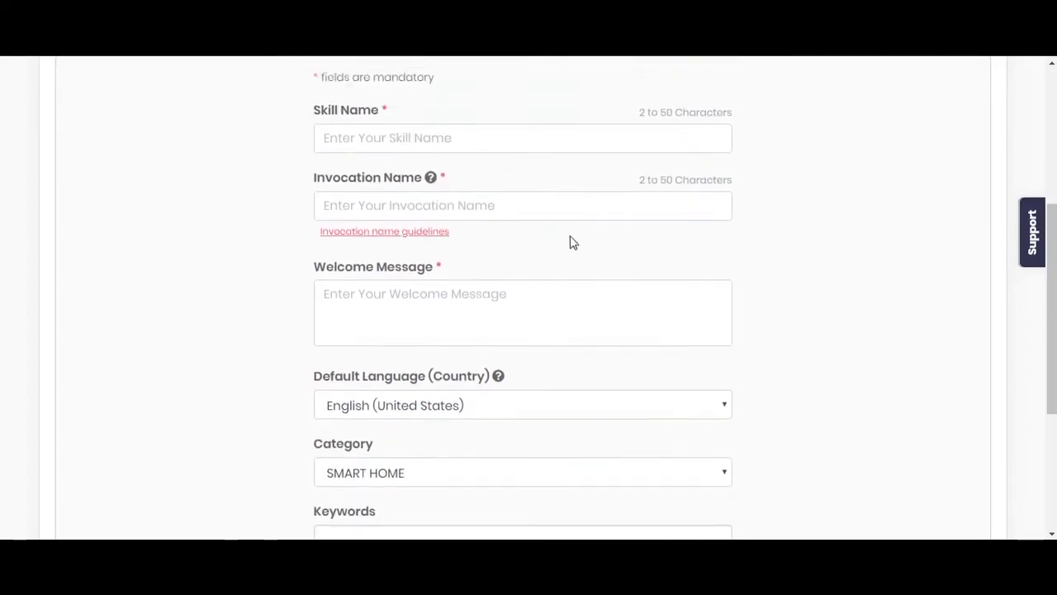
scroll(299, 344, down, 1)
scroll(297, 344, up, 2)
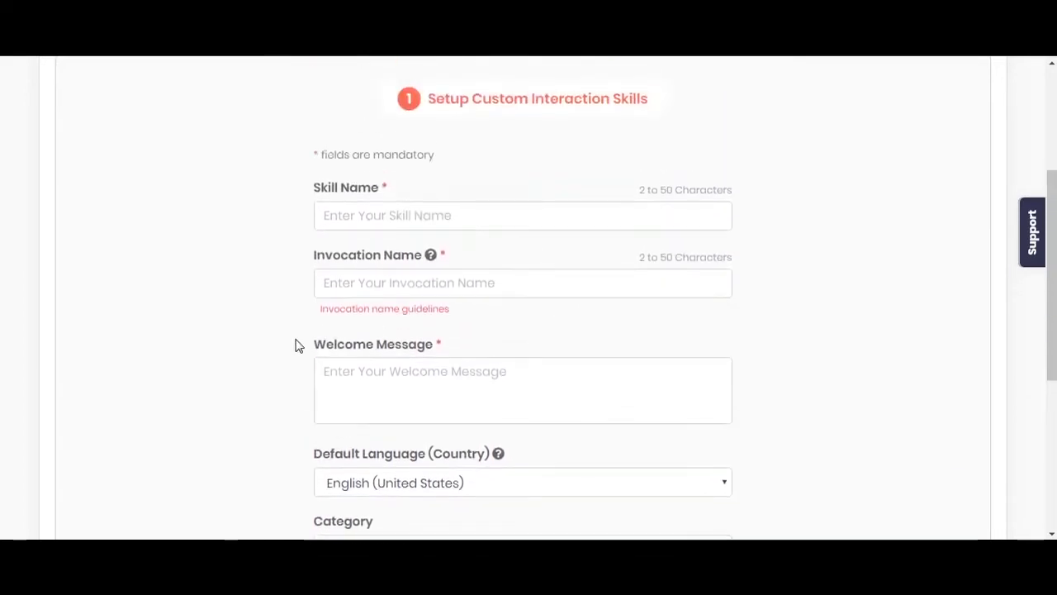
scroll(319, 306, down, 1)
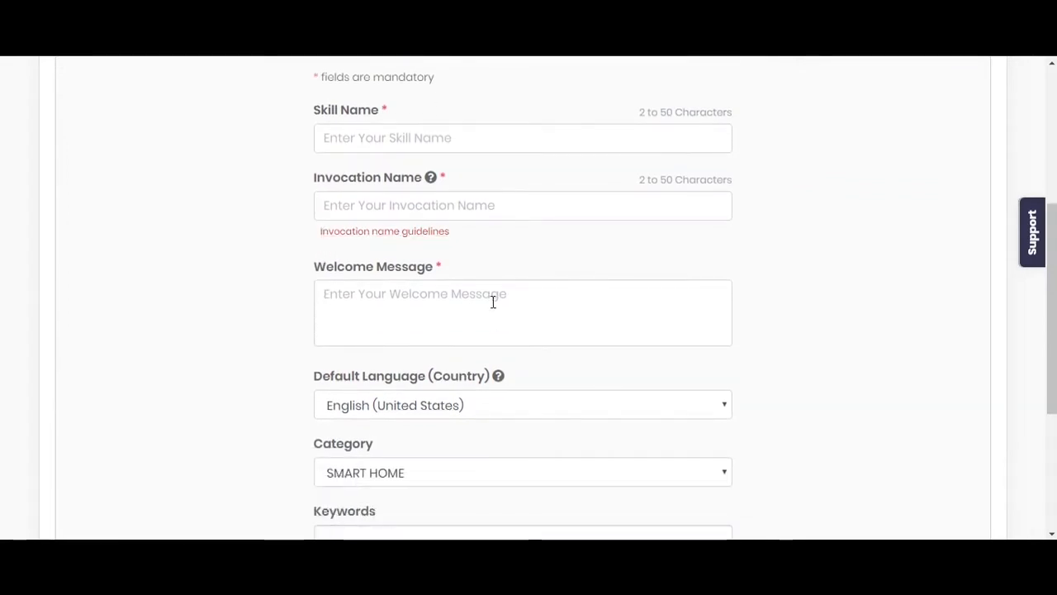
scroll(266, 295, up, 1)
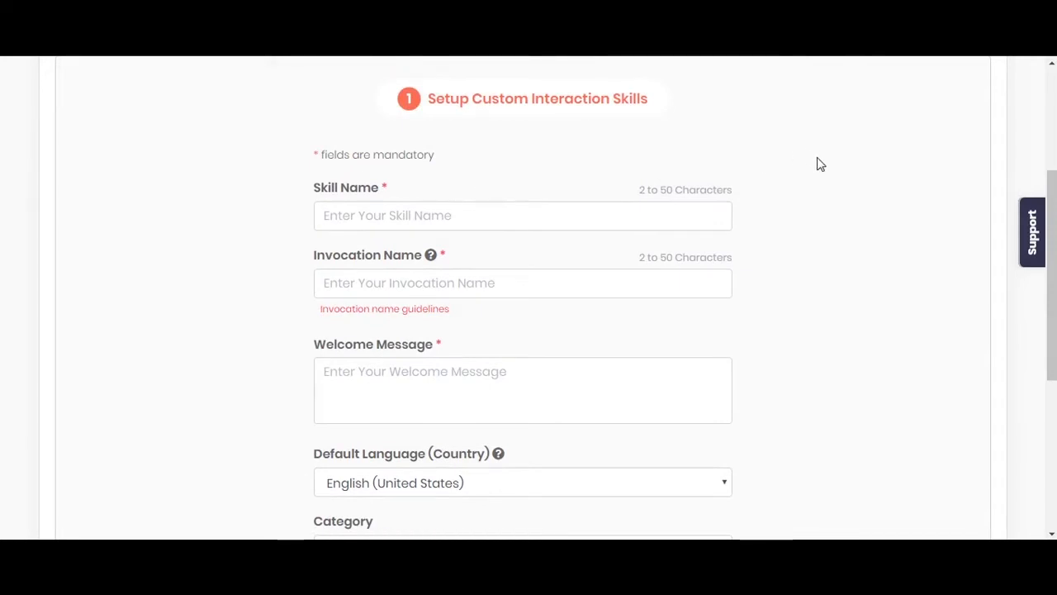
Review the whole first stage of the custom interaction setup, from the stage overview down to language, category and keywords
scroll(768, 227, up, 3)
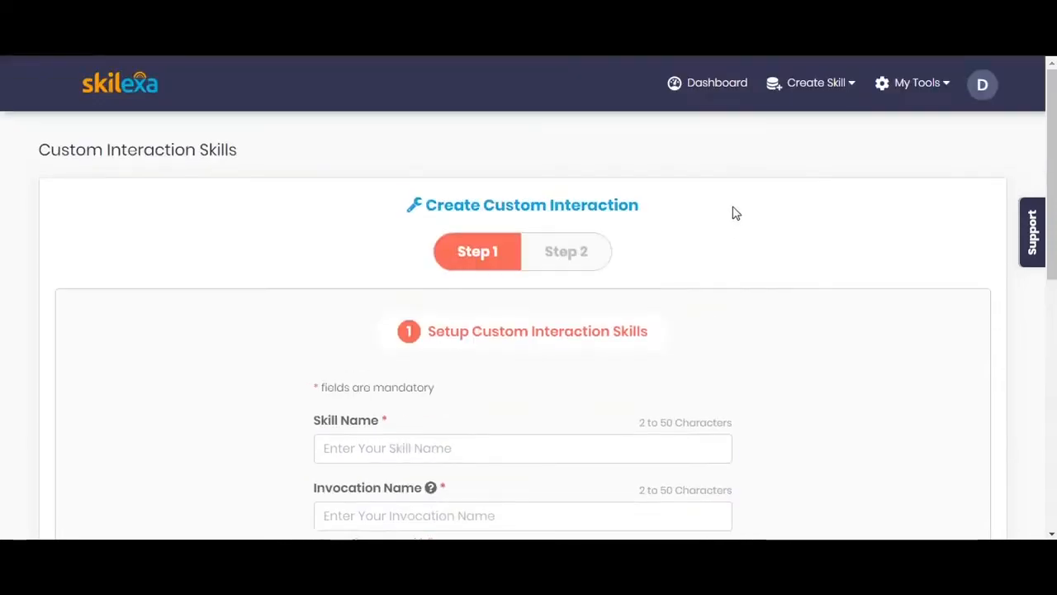
scroll(383, 332, down, 2)
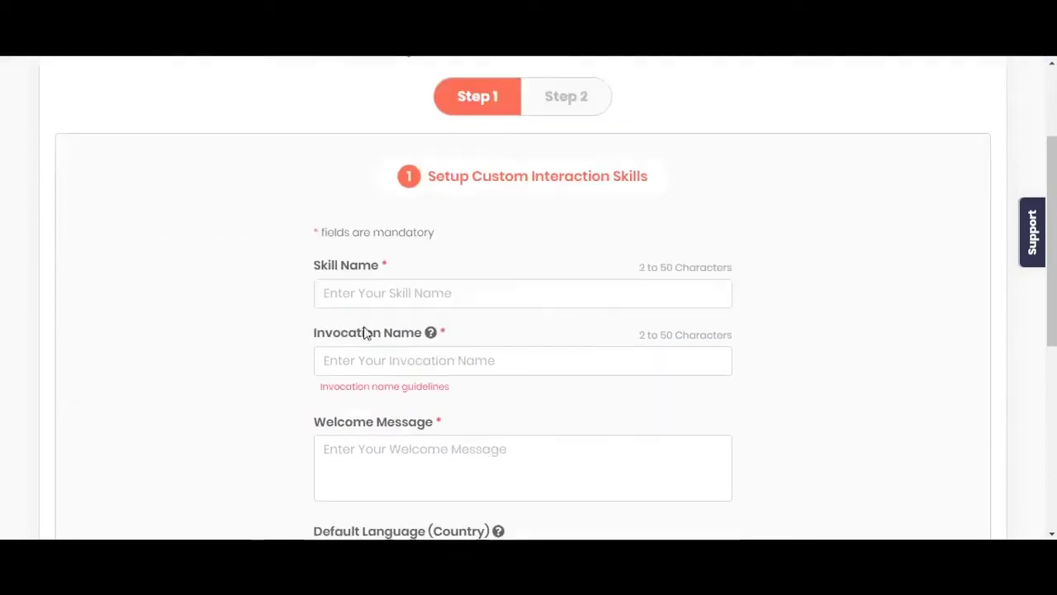
scroll(241, 335, down, 2)
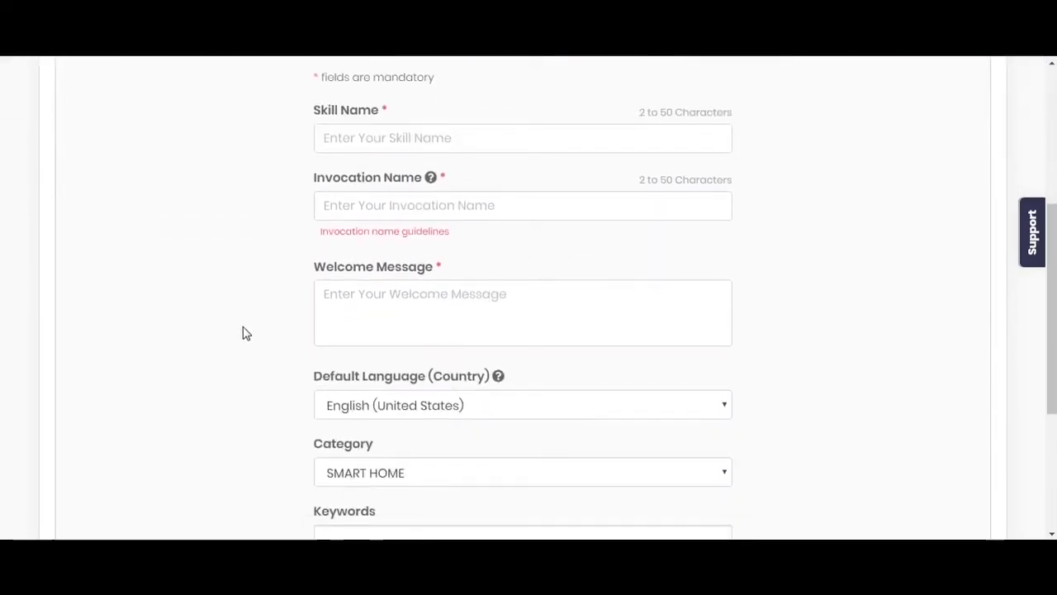
scroll(248, 332, up, 2)
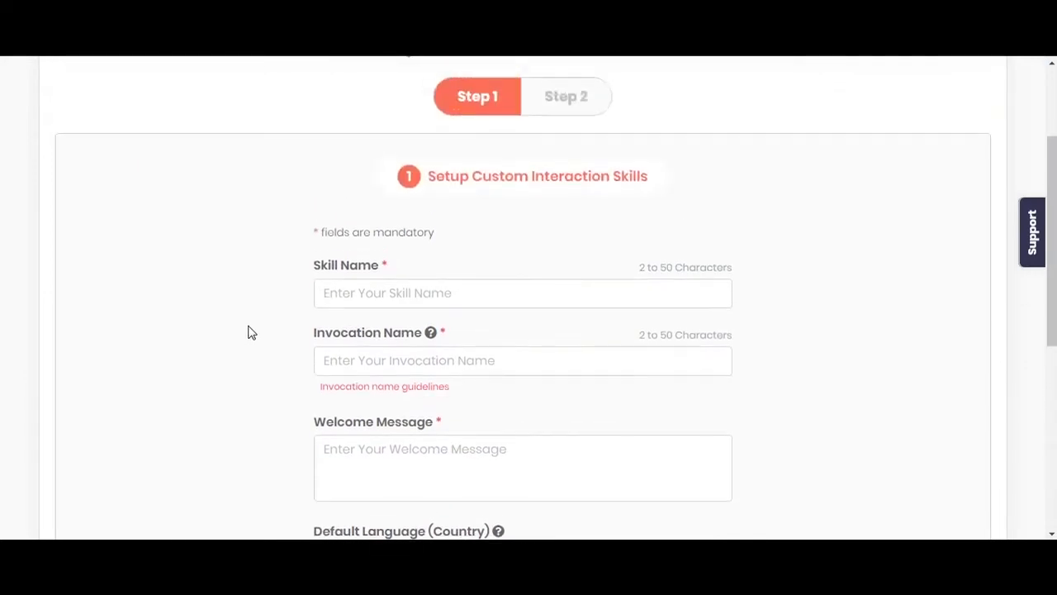
scroll(269, 345, down, 1)
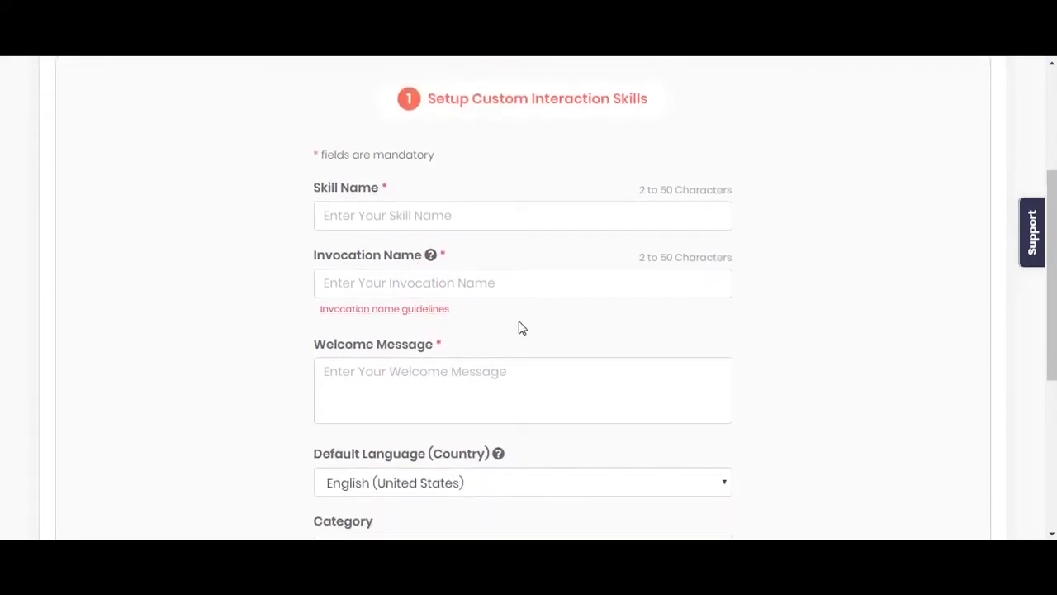
scroll(379, 350, down, 2)
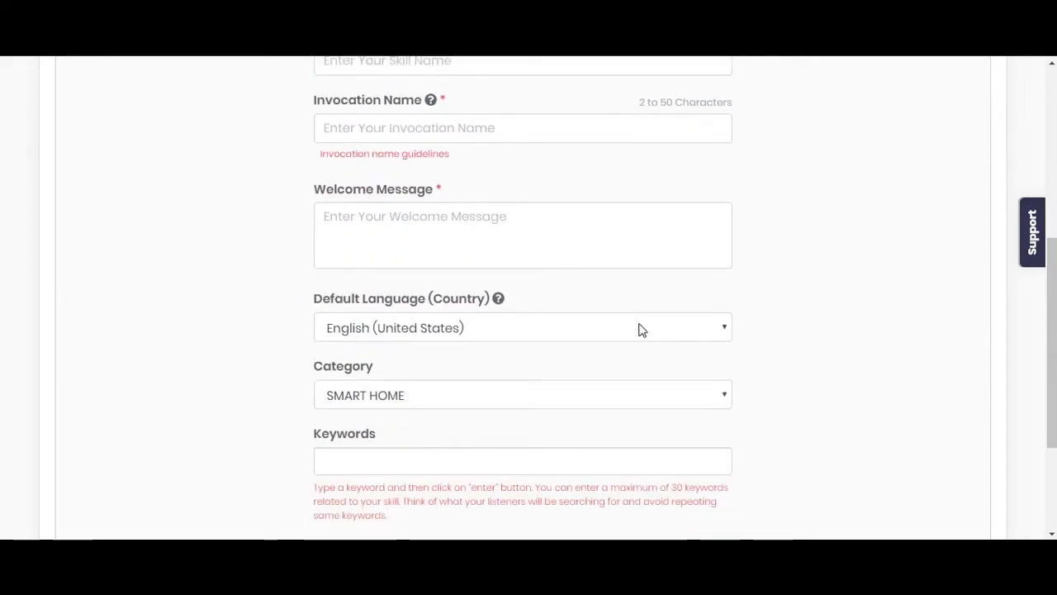
Fill in skill name Social Media Tips, invocation name pinterest, welcome message Welcome, category BUSINESS AND FINANCE and keyword social media
scroll(642, 329, up, 2)
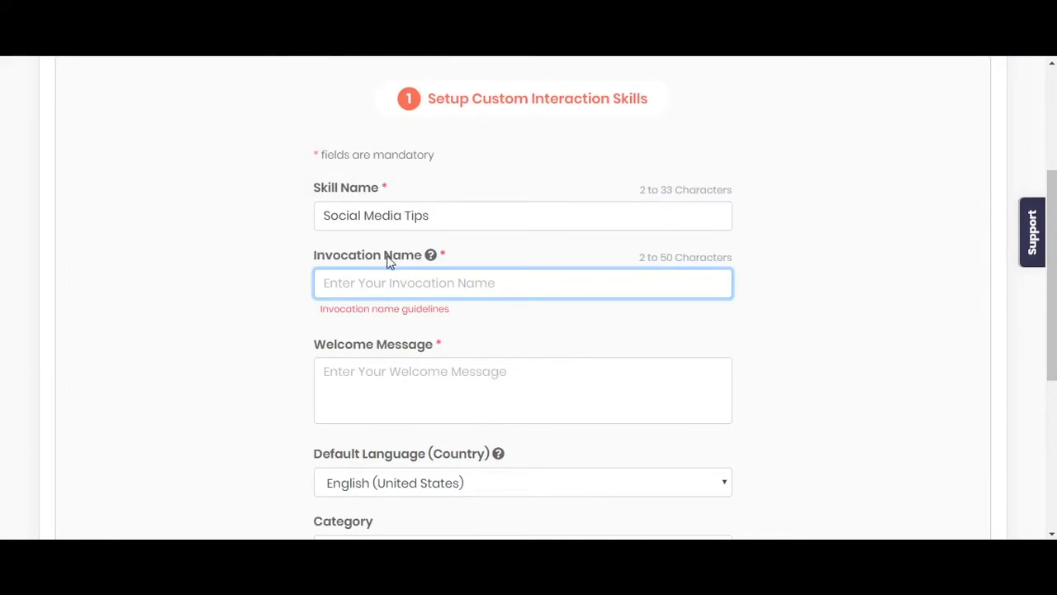
mouse_move(431, 259)
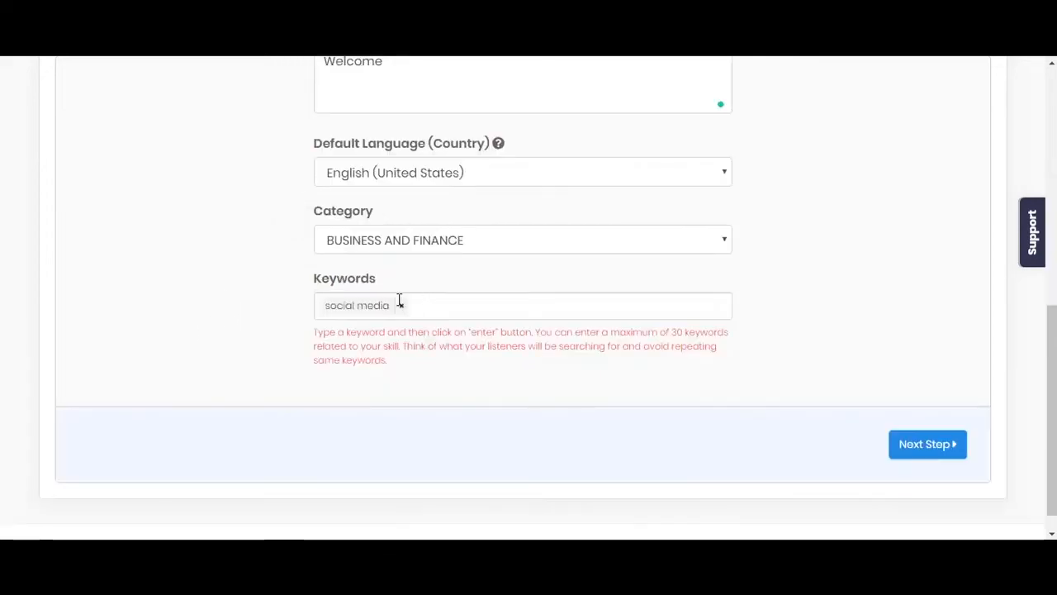
scroll(473, 307, up, 6)
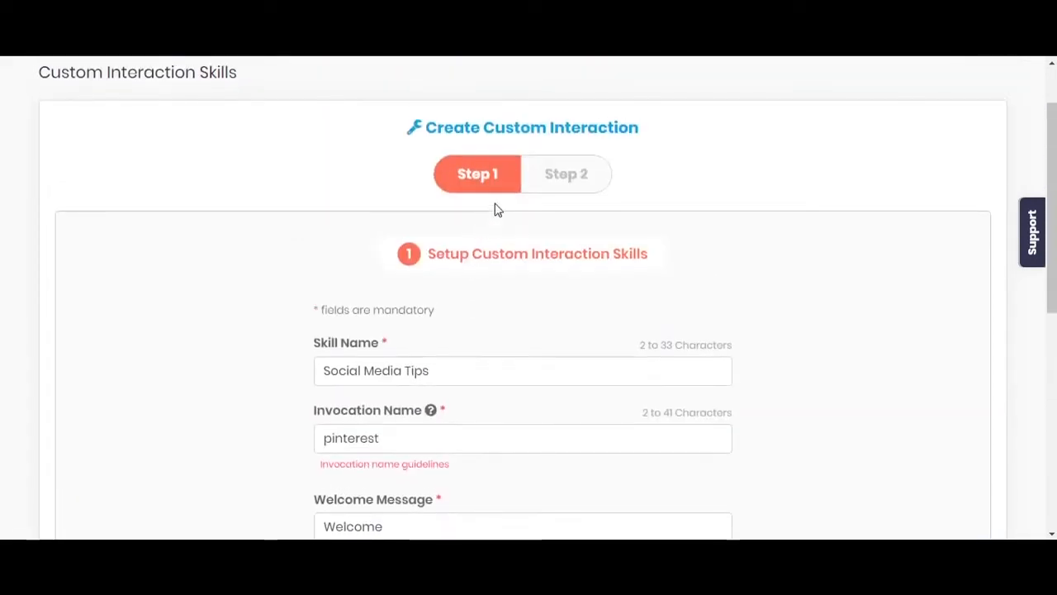
Examine the second stage's skill images, audience and advertising questions, policy URLs and description, and return to the dashboard
click(562, 183)
scroll(243, 349, down, 4)
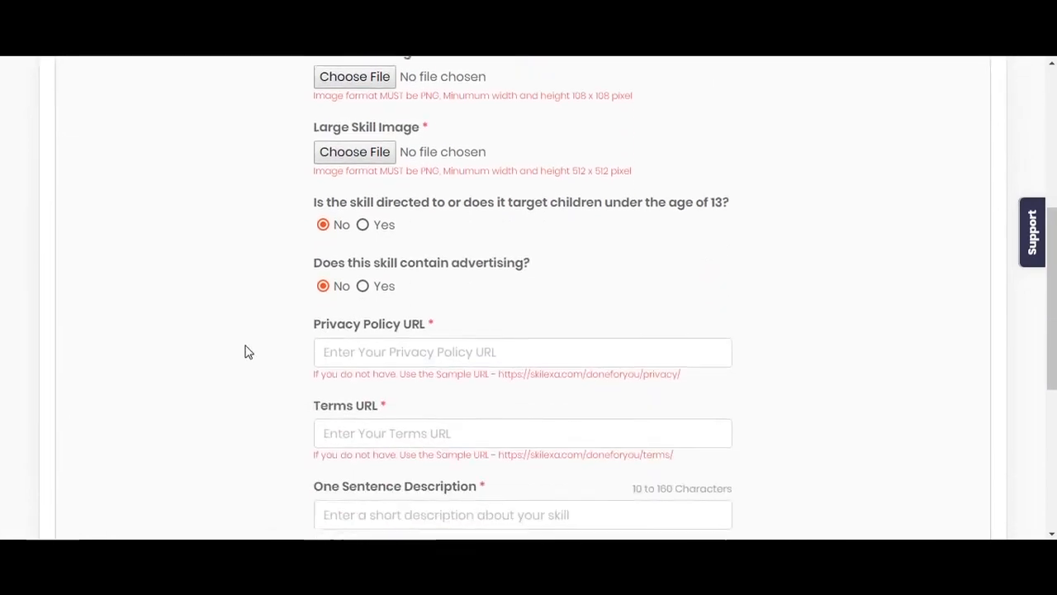
scroll(242, 350, up, 5)
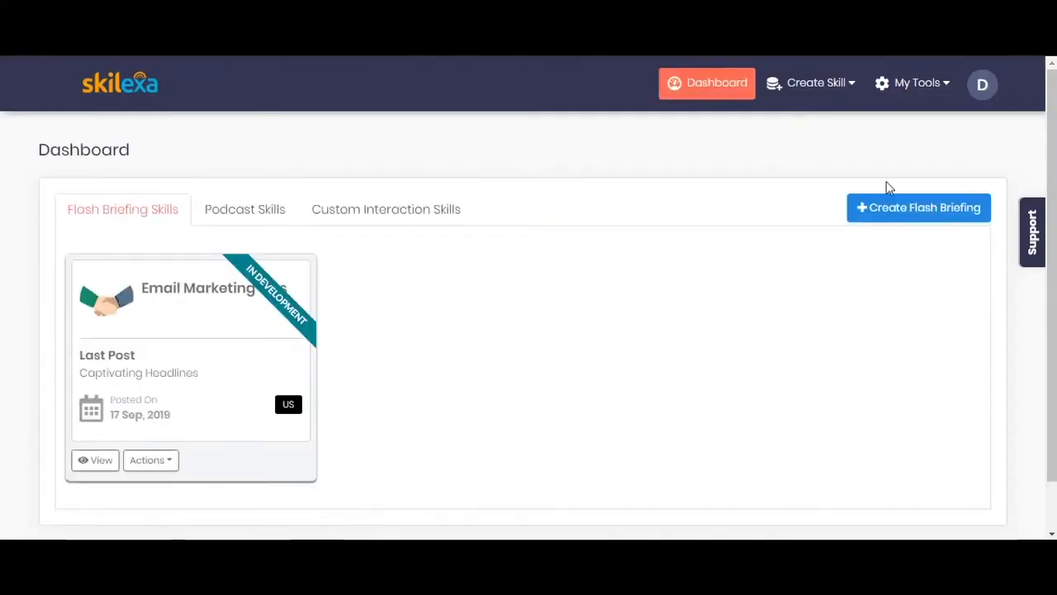
Open the Content Generator tool, read its notes on grabbing content from a URL, and return to the dashboard
click(933, 84)
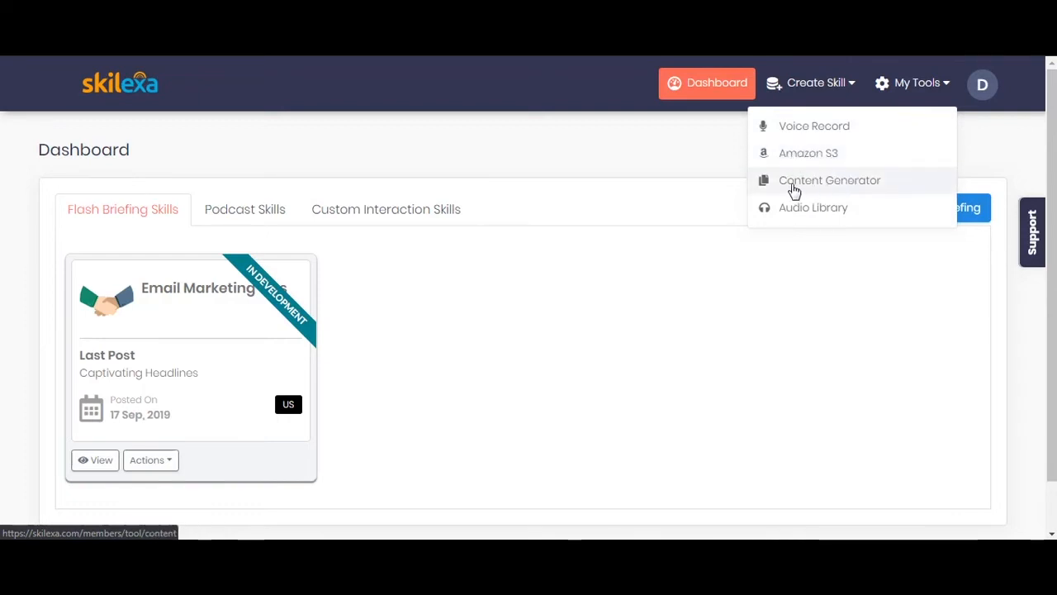
click(830, 183)
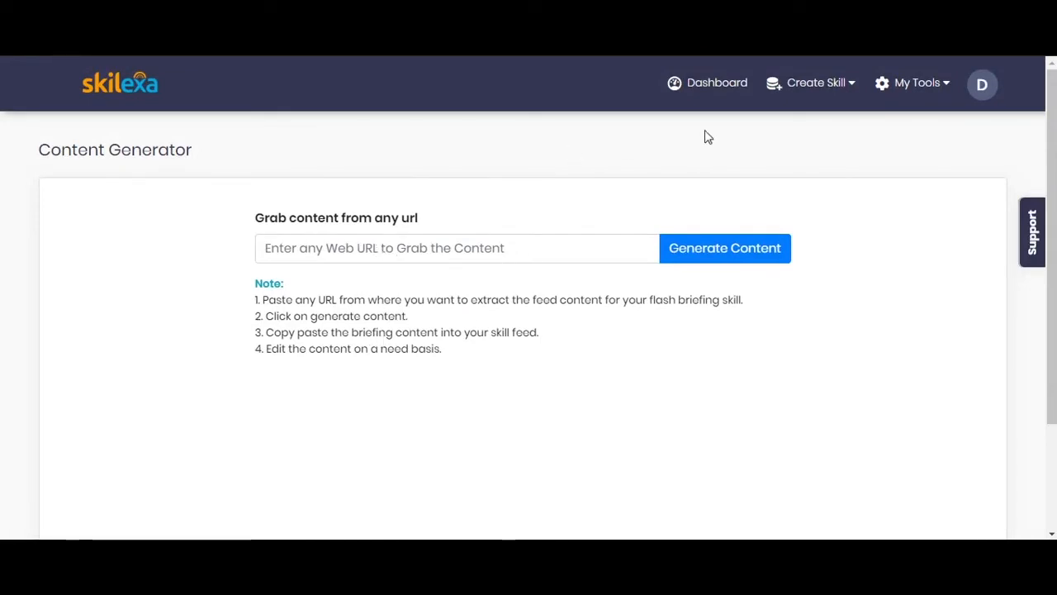
click(707, 86)
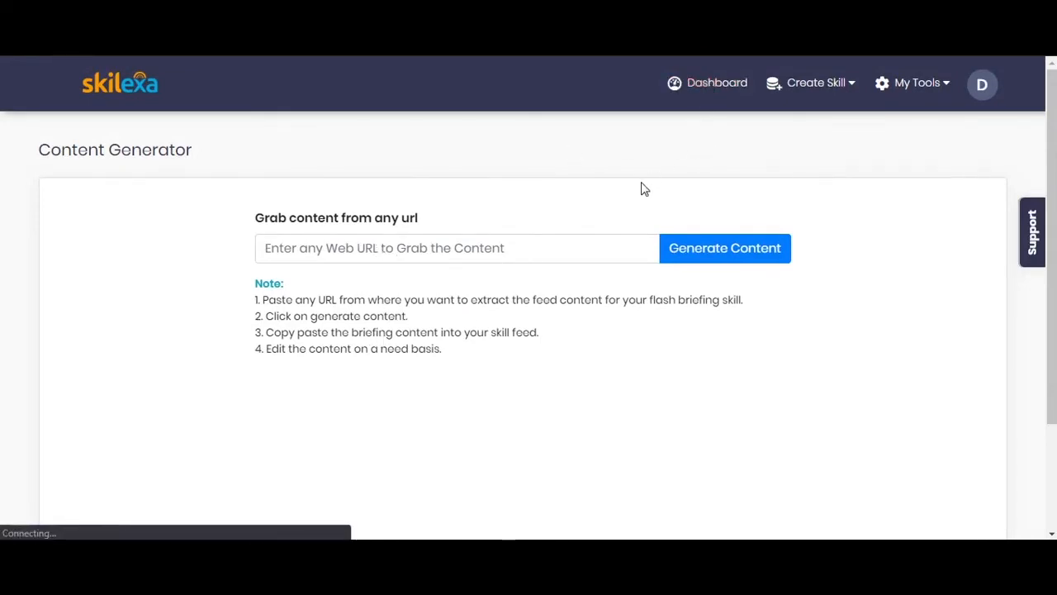